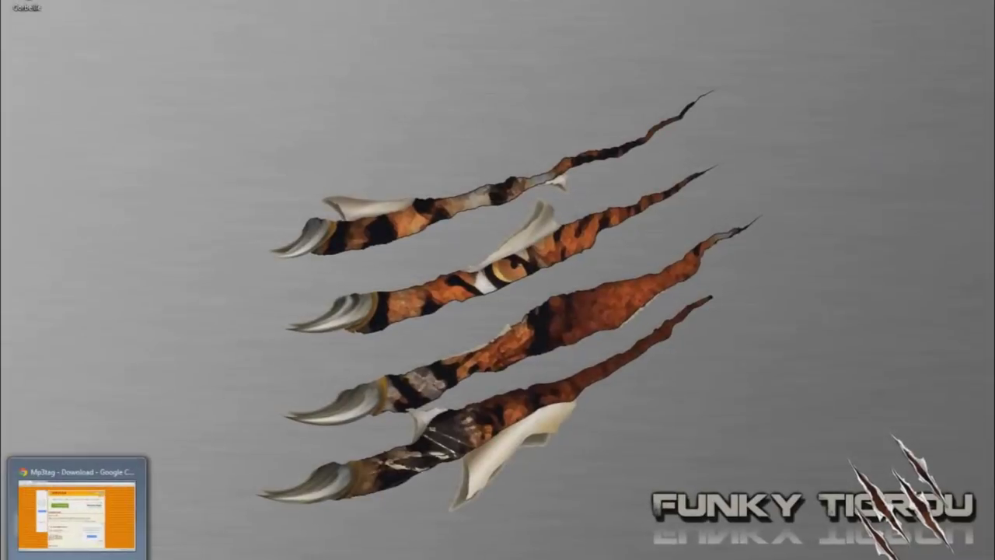
Run the downloaded mp3tagv254setup.exe from the browser and accept French as the installer language
{"action": "left_click", "coordinate": [78, 502]}
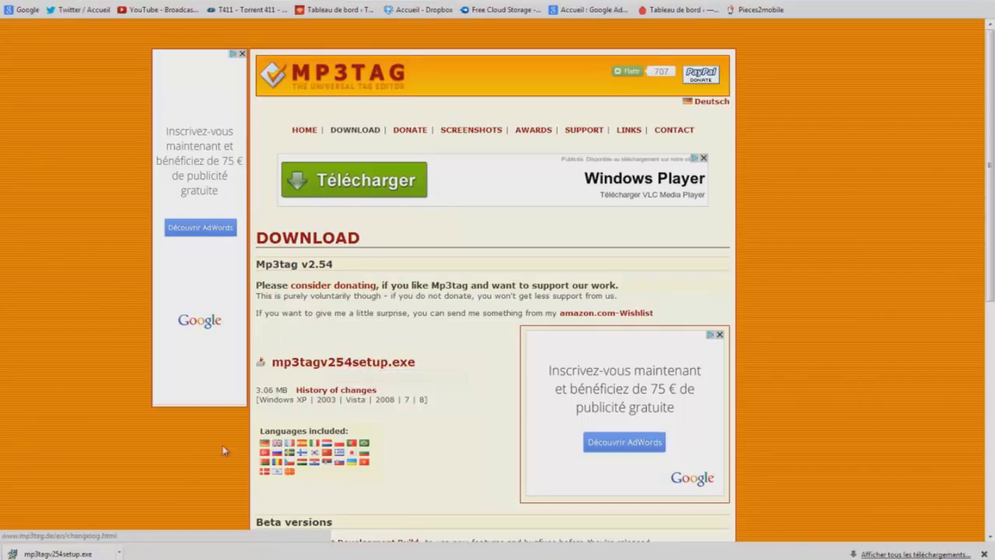
{"action": "left_click", "coordinate": [87, 555]}
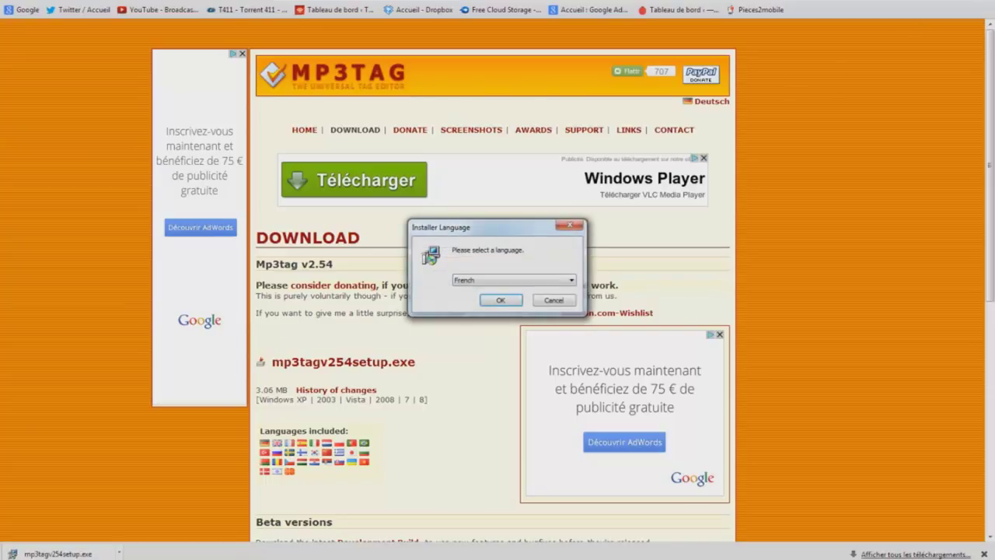
{"action": "key", "text": "super+m"}
{"action": "left_click", "coordinate": [495, 302]}
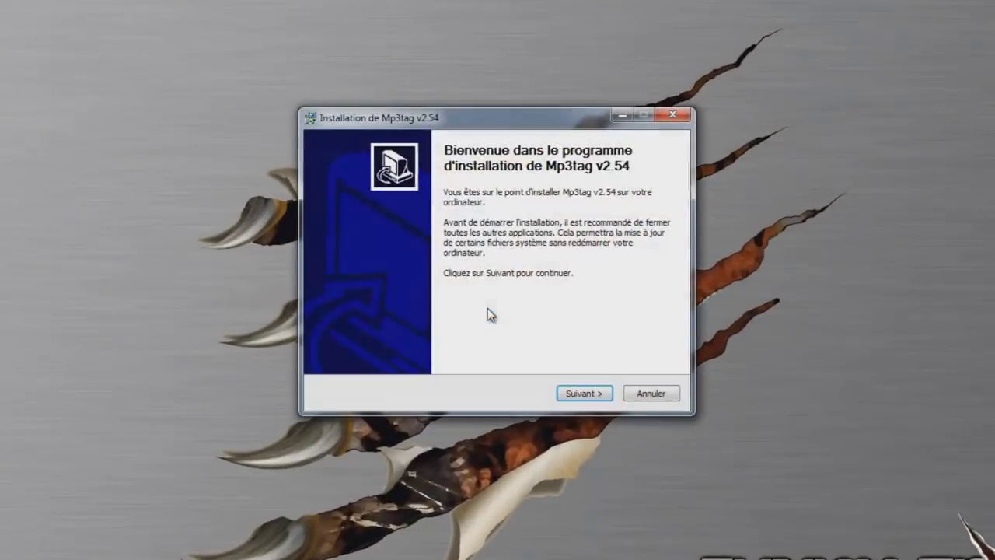
Install Mp3tag v2.54 with the Normal components and the Mp3tag Start menu folder, and reposition its desktop shortcut away from the recycle bin
{"action": "left_click", "coordinate": [581, 394]}
{"action": "left_click", "coordinate": [579, 396]}
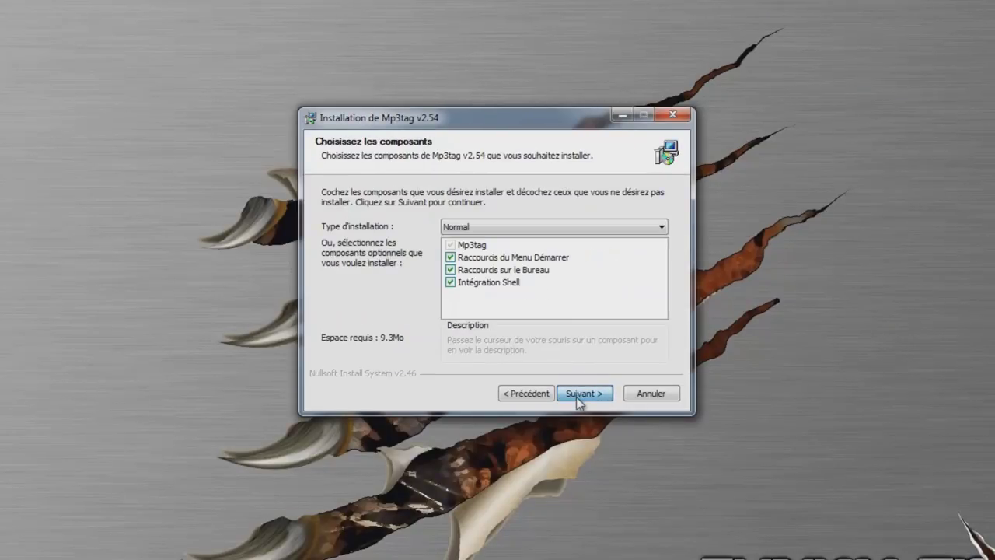
{"action": "left_click", "coordinate": [579, 394]}
{"action": "left_click", "coordinate": [578, 395]}
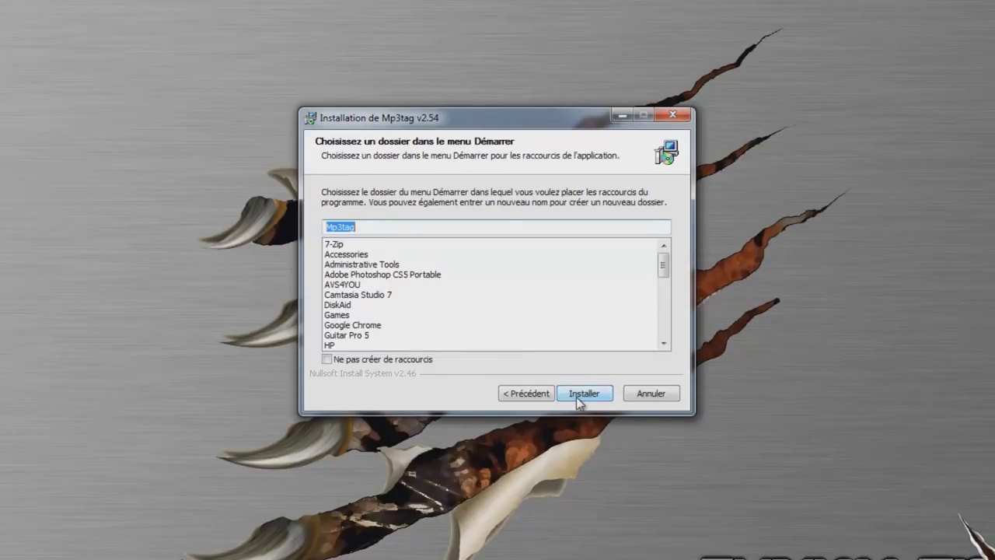
{"action": "left_click", "coordinate": [582, 394]}
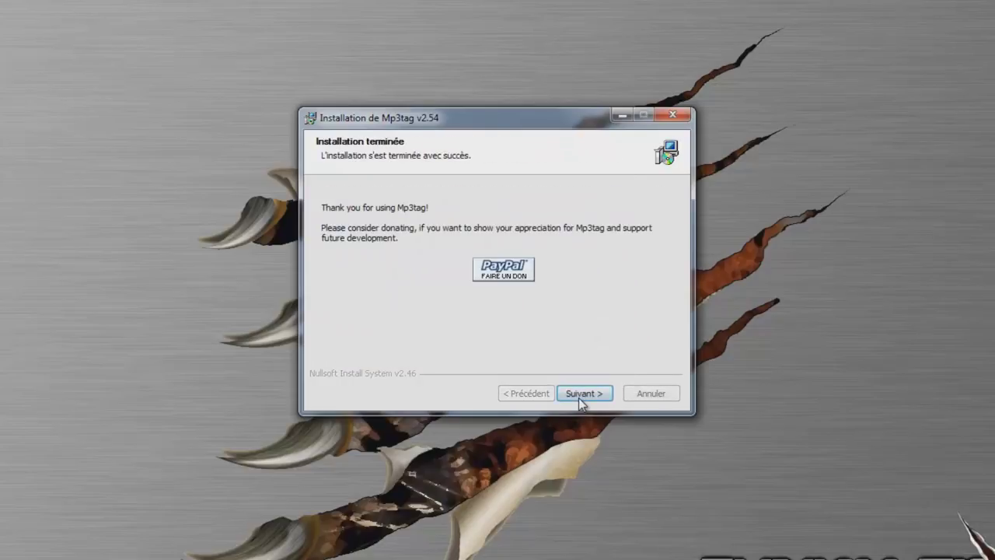
{"action": "left_click", "coordinate": [590, 390]}
{"action": "left_click", "coordinate": [590, 393]}
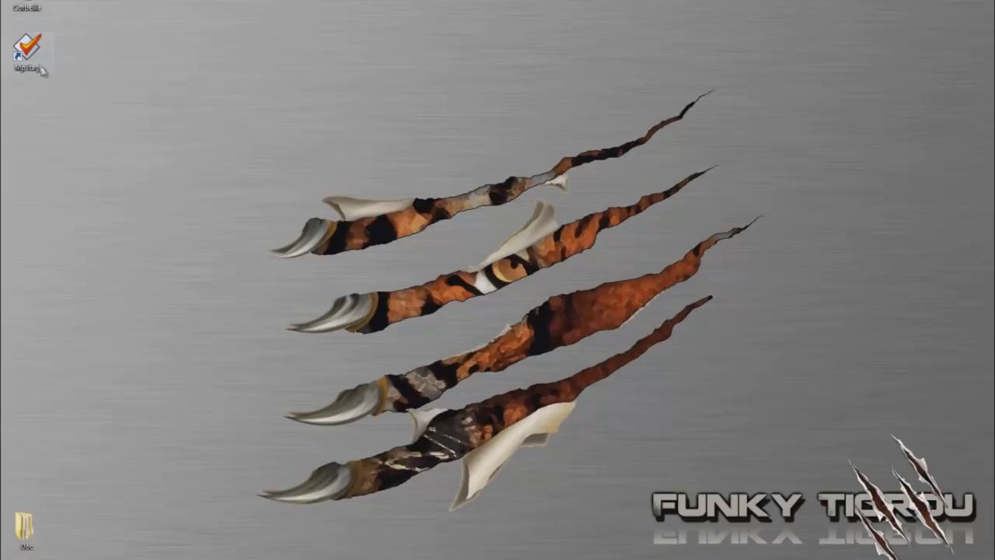
{"action": "left_click_drag", "start_coordinate": [43, 69], "coordinate": [429, 9]}
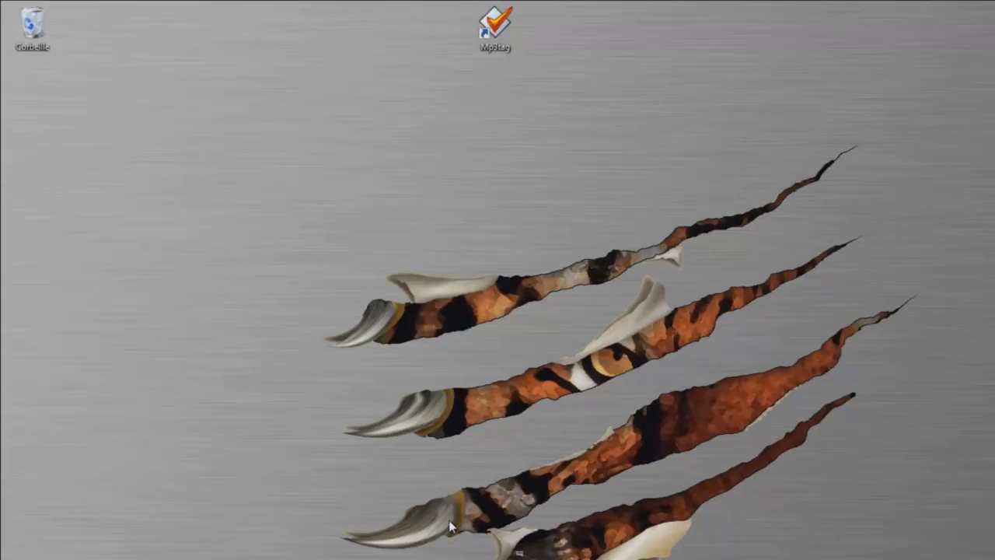
Open the computer's drive overview in Windows Explorer and browse the connected iPhone's Internal Storage down to the DCIM folder
{"action": "key", "text": "super"}
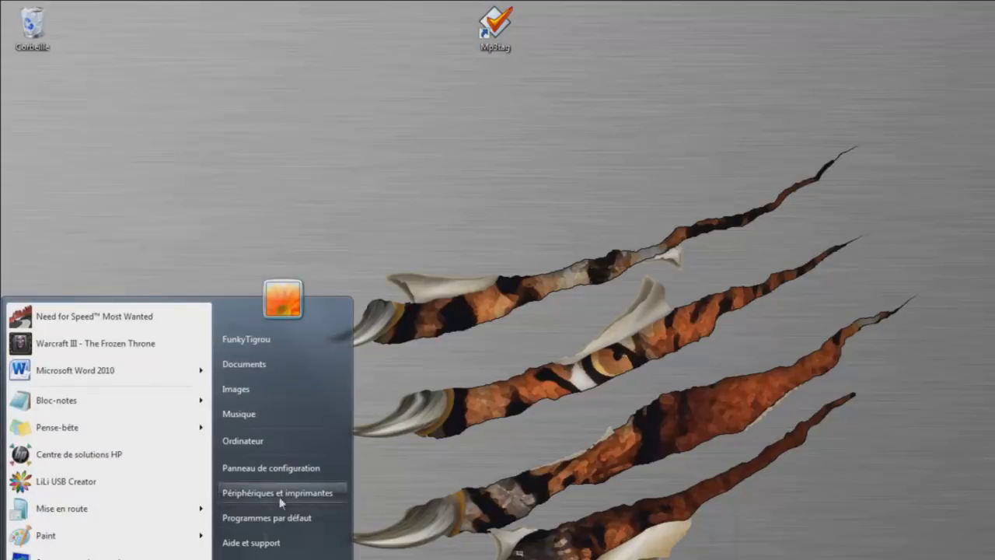
{"action": "left_click", "coordinate": [268, 378]}
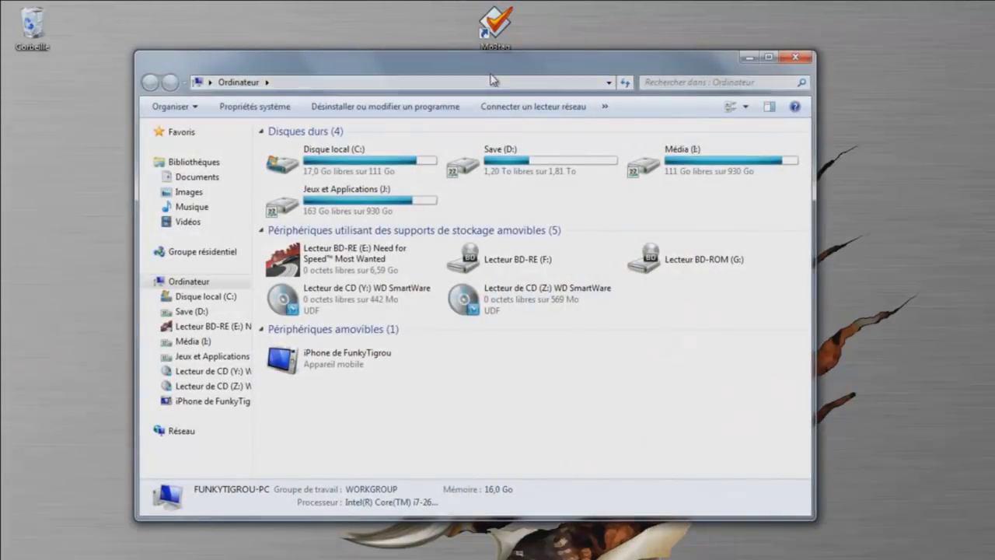
{"action": "left_click_drag", "start_coordinate": [490, 75], "coordinate": [602, 115]}
{"action": "left_click", "coordinate": [465, 396]}
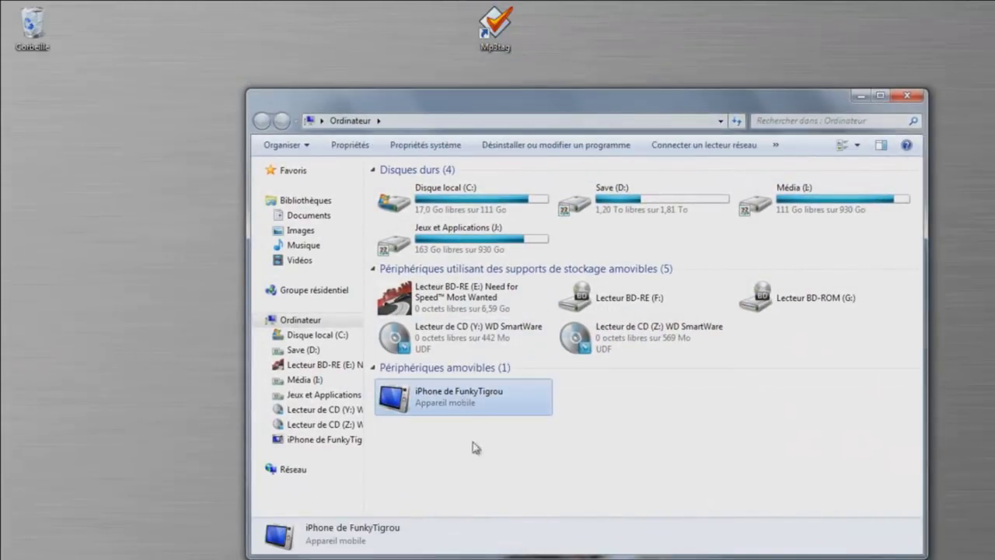
{"action": "double_click", "coordinate": [434, 410]}
{"action": "double_click", "coordinate": [435, 185]}
{"action": "double_click", "coordinate": [434, 183]}
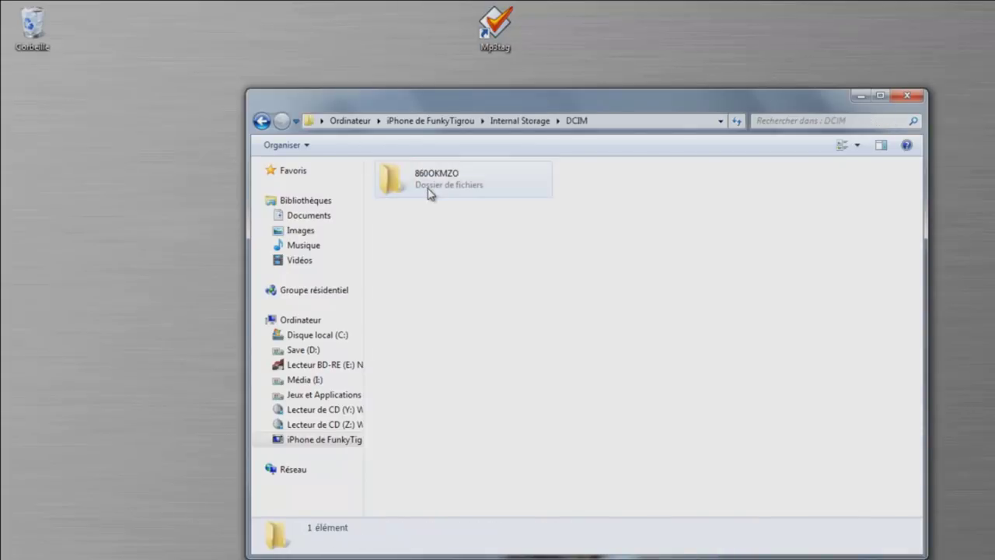
Return to the iPhone's root, check the contents of Internal Storage again, and close the Explorer window
{"action": "left_click", "coordinate": [440, 201]}
{"action": "left_click", "coordinate": [262, 122]}
{"action": "left_click", "coordinate": [262, 123]}
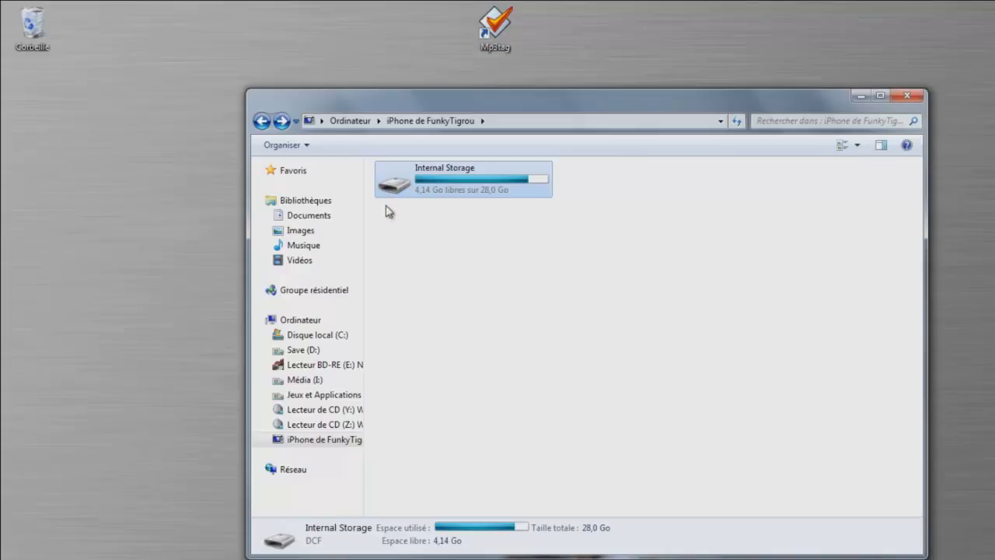
{"action": "double_click", "coordinate": [430, 196]}
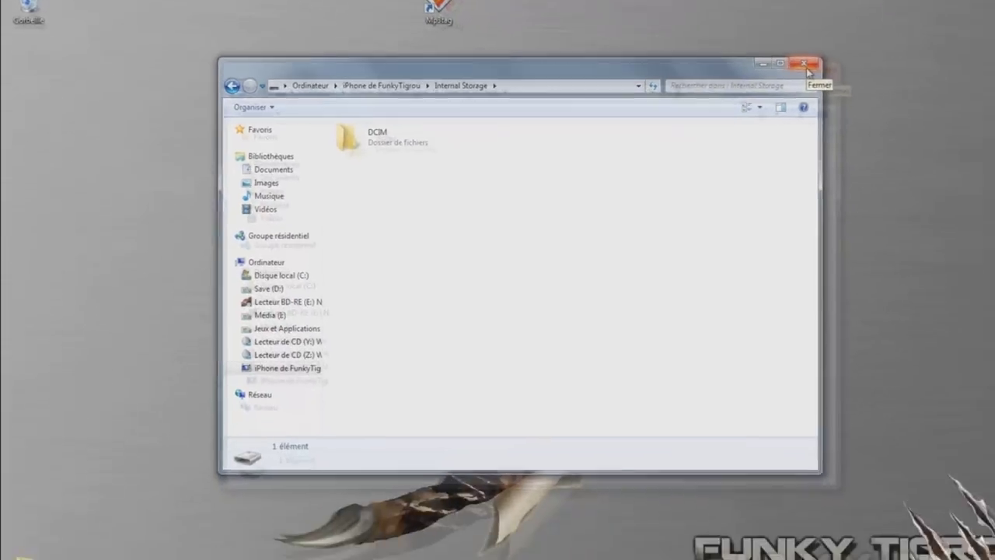
{"action": "left_click", "coordinate": [759, 53]}
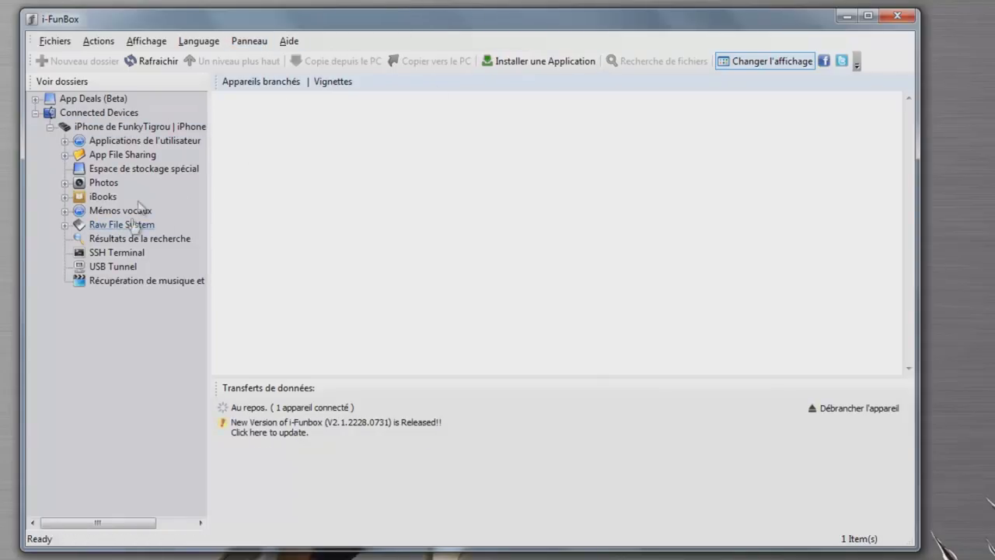
Switch to i-FunBox and open the iTunes_Control/Music folder in the iPhone's Raw File System
{"action": "left_click", "coordinate": [122, 225]}
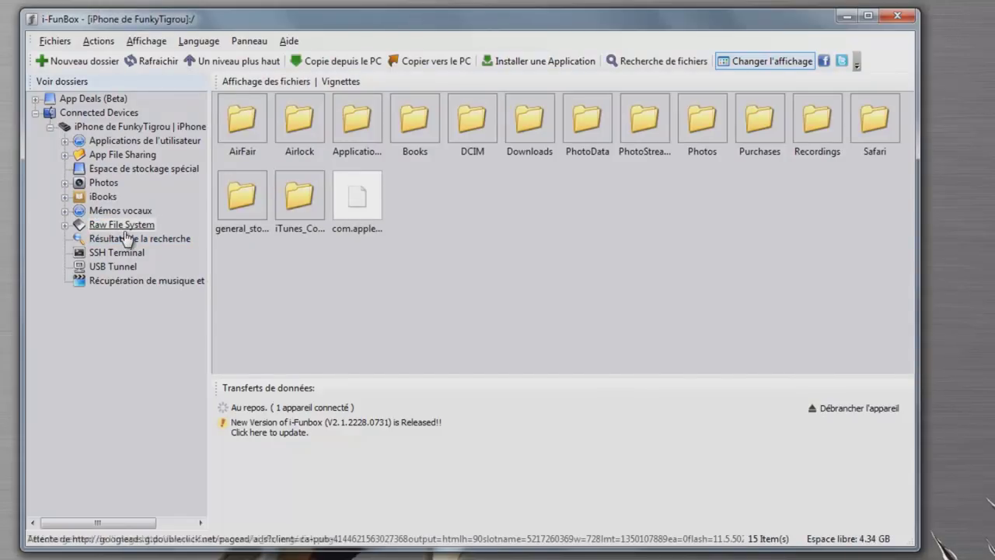
{"action": "left_click", "coordinate": [65, 225]}
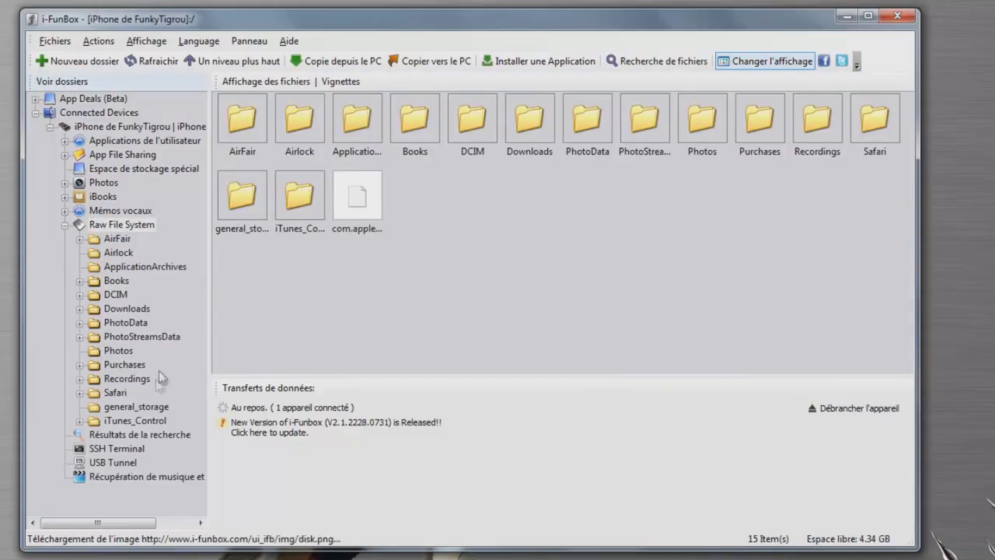
{"action": "left_click", "coordinate": [299, 196]}
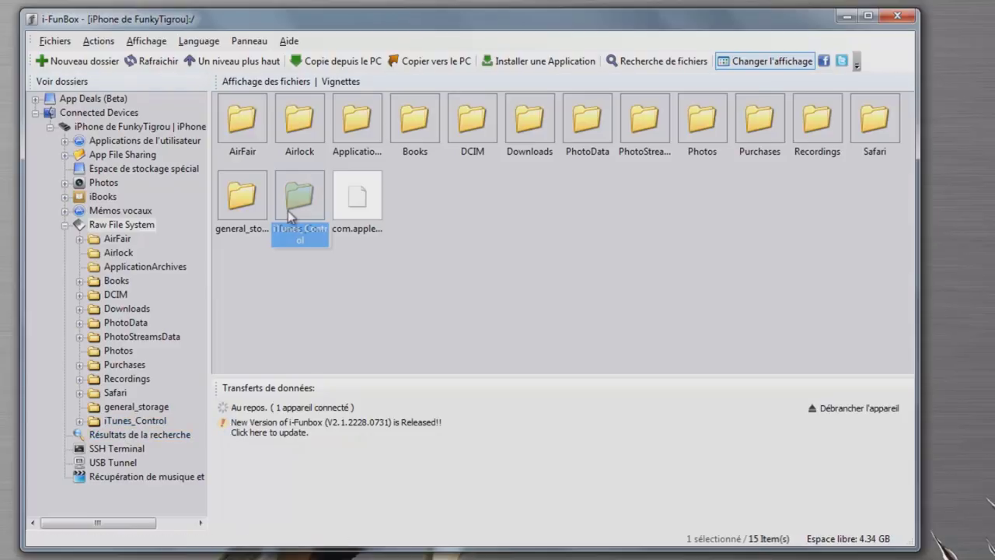
{"action": "double_click", "coordinate": [290, 217]}
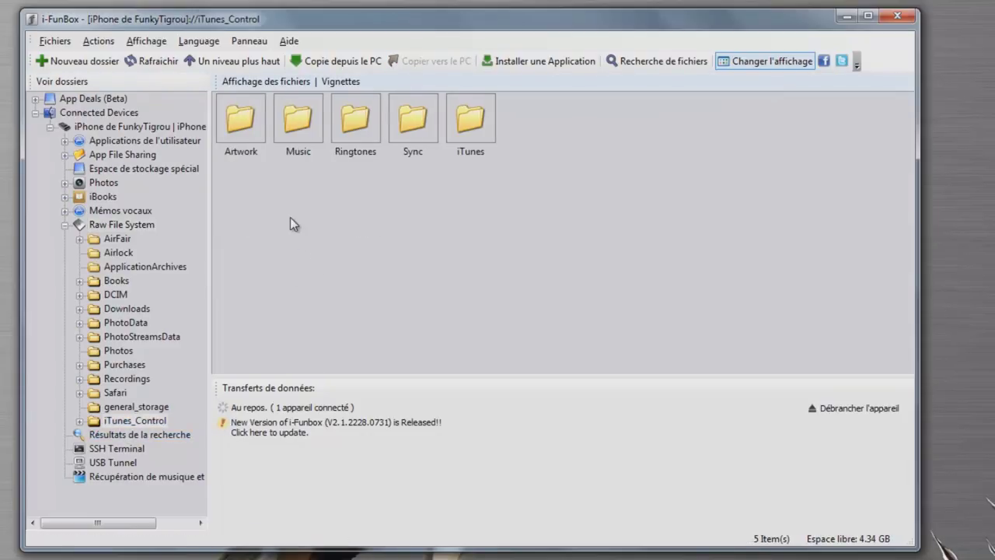
{"action": "left_click", "coordinate": [300, 127]}
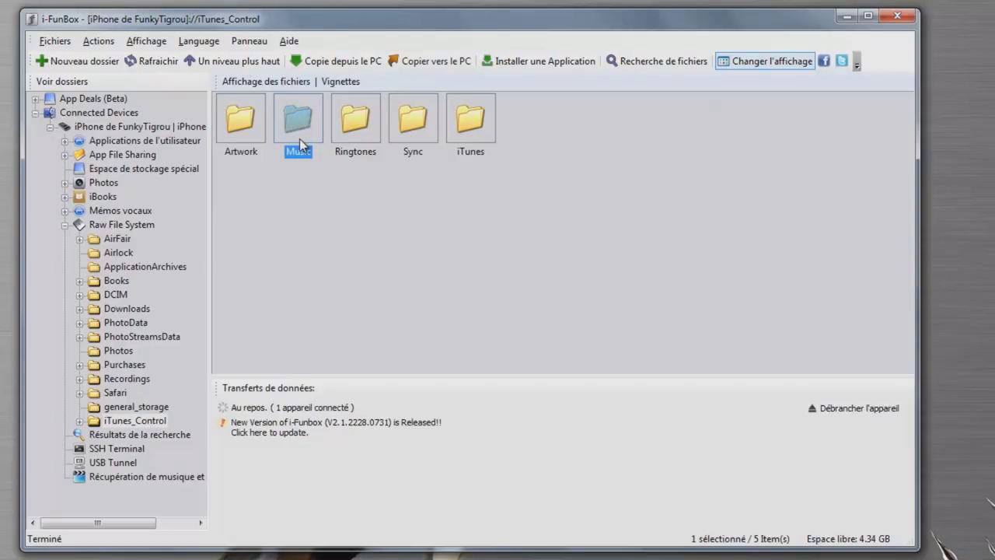
{"action": "double_click", "coordinate": [299, 138]}
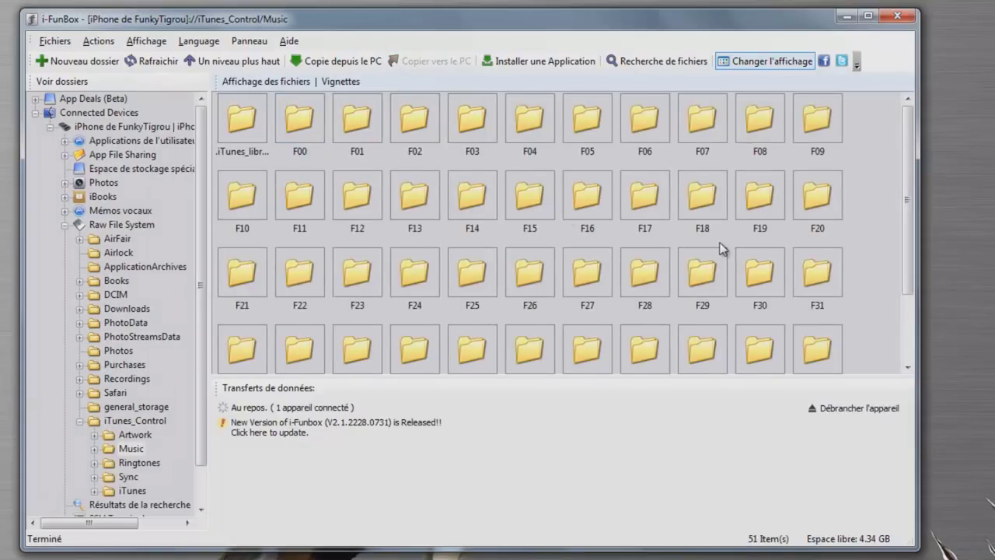
{"action": "mouse_move", "coordinate": [908, 229]}
{"action": "left_mouse_down"}
{"action": "mouse_move", "coordinate": [925, 311]}
{"action": "mouse_move", "coordinate": [925, 204]}
{"action": "mouse_move", "coordinate": [926, 296]}
{"action": "mouse_move", "coordinate": [891, 231]}
{"action": "left_mouse_up"}
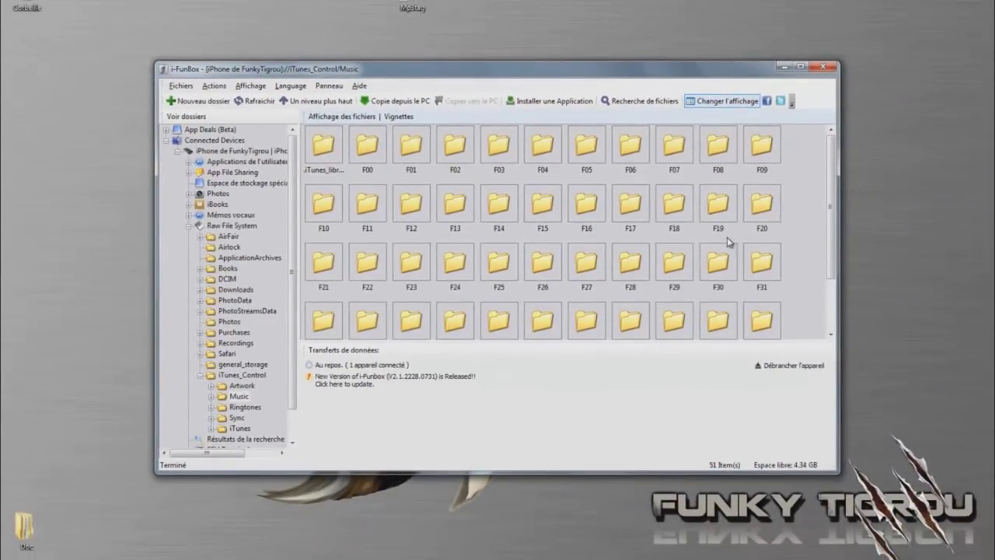
Examine the music files in the F00 folder and return to the Music folder
{"action": "double_click", "coordinate": [378, 156]}
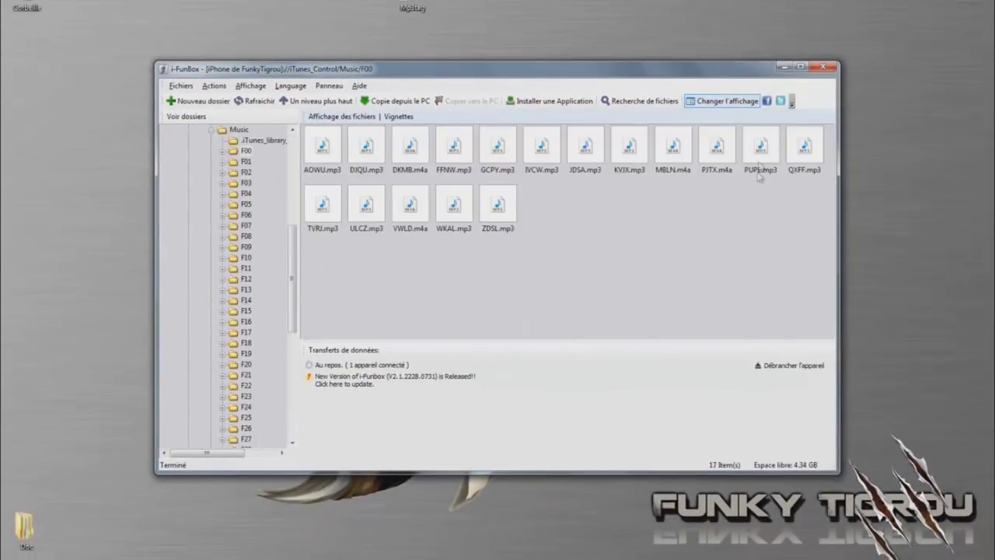
{"action": "left_click", "coordinate": [670, 165]}
{"action": "left_click", "coordinate": [592, 160]}
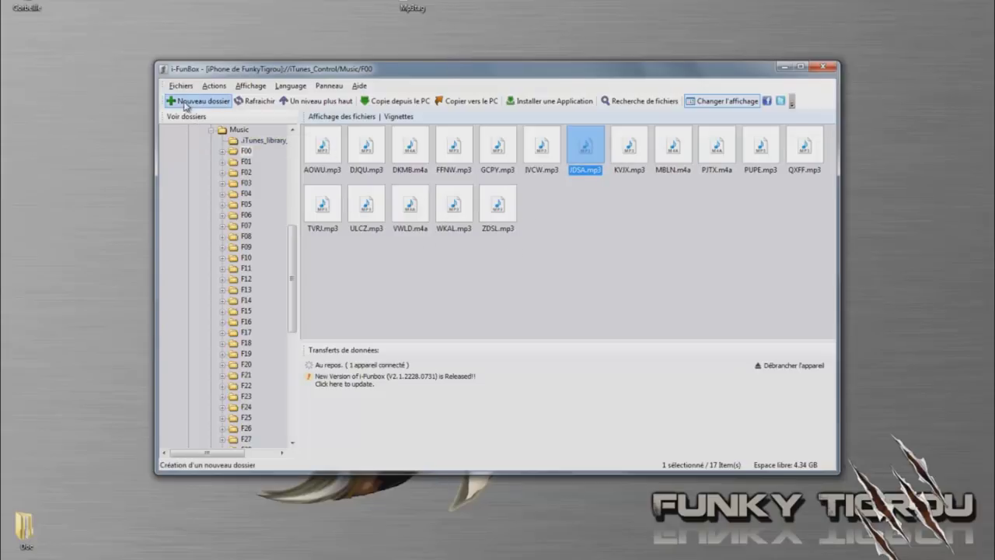
{"action": "left_click", "coordinate": [325, 108]}
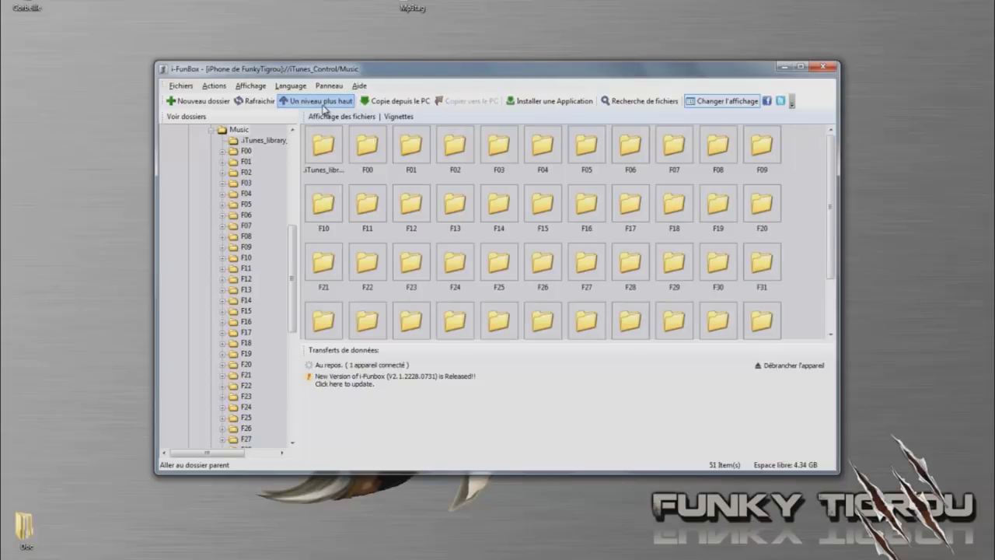
{"action": "left_click", "coordinate": [378, 163]}
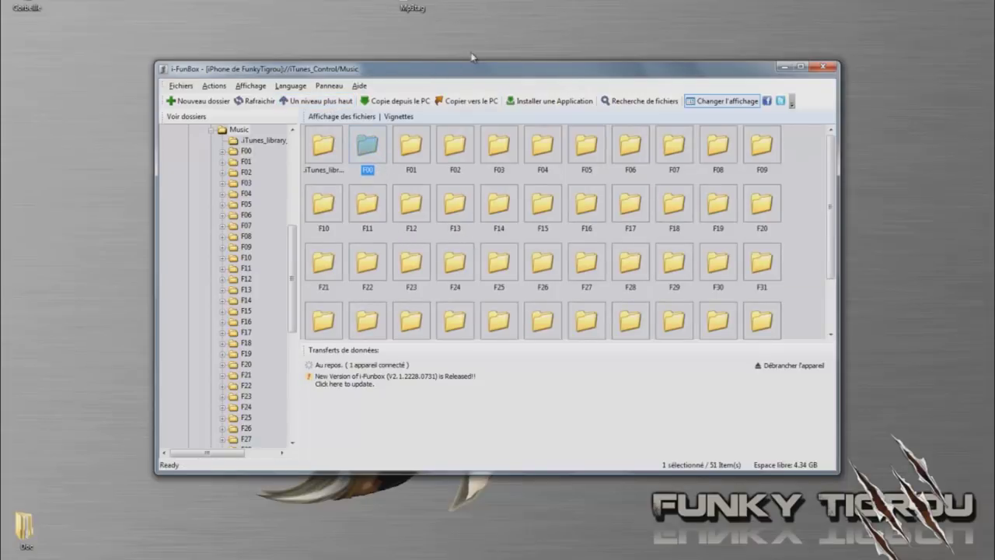
Create a desktop folder named Tuto and place it near the Mp3tag shortcut
{"action": "right_click", "coordinate": [681, 29]}
{"action": "mouse_move", "coordinate": [727, 158]}
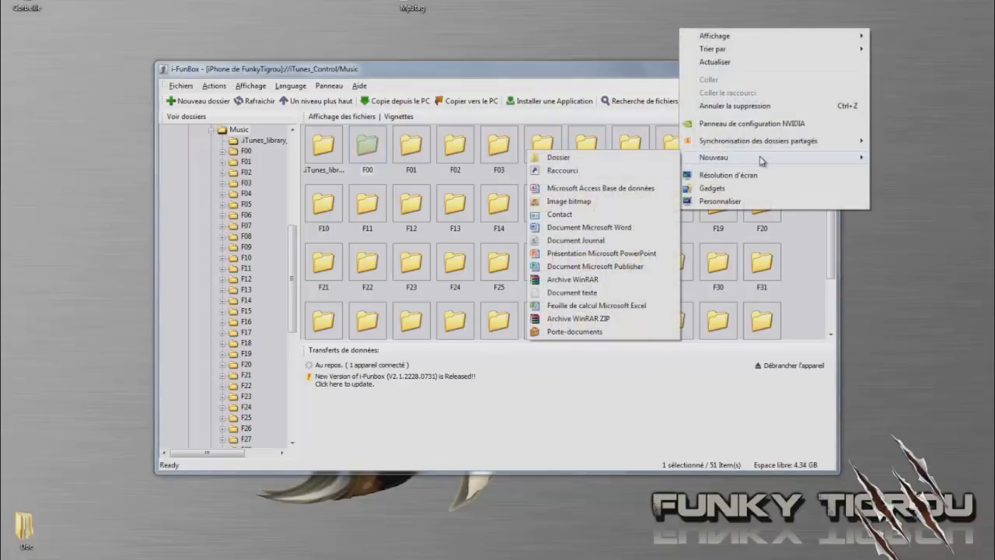
{"action": "left_click", "coordinate": [620, 160]}
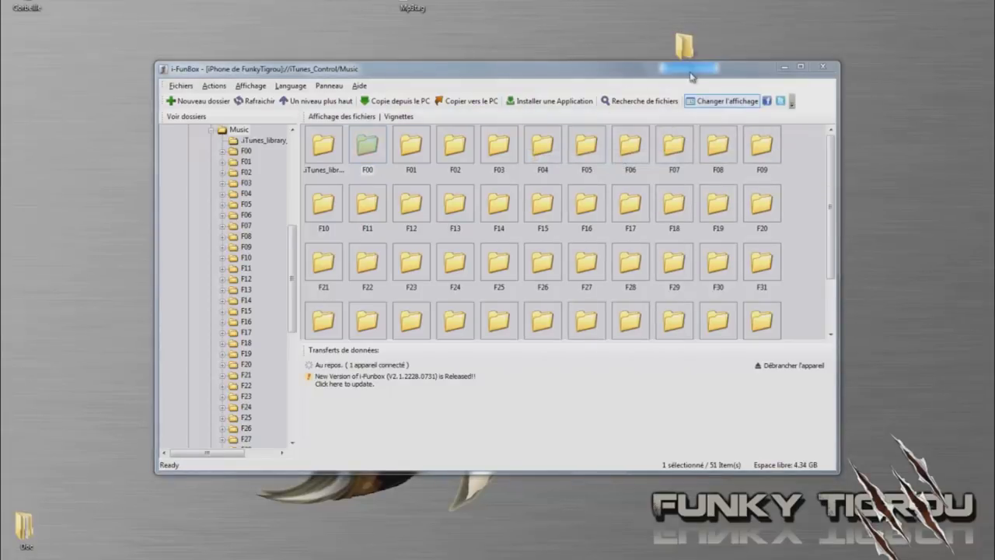
{"action": "key", "text": "Return"}
{"action": "left_click_drag", "start_coordinate": [697, 73], "coordinate": [534, 24]}
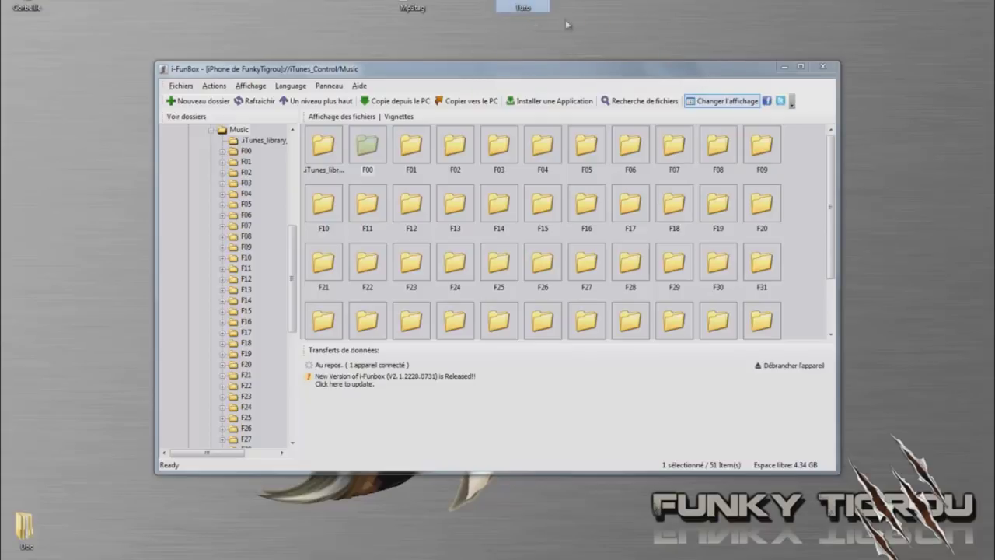
Copy the music folders F00 through F04 from the iPhone into the Tuto desktop folder
{"action": "left_click", "coordinate": [374, 152]}
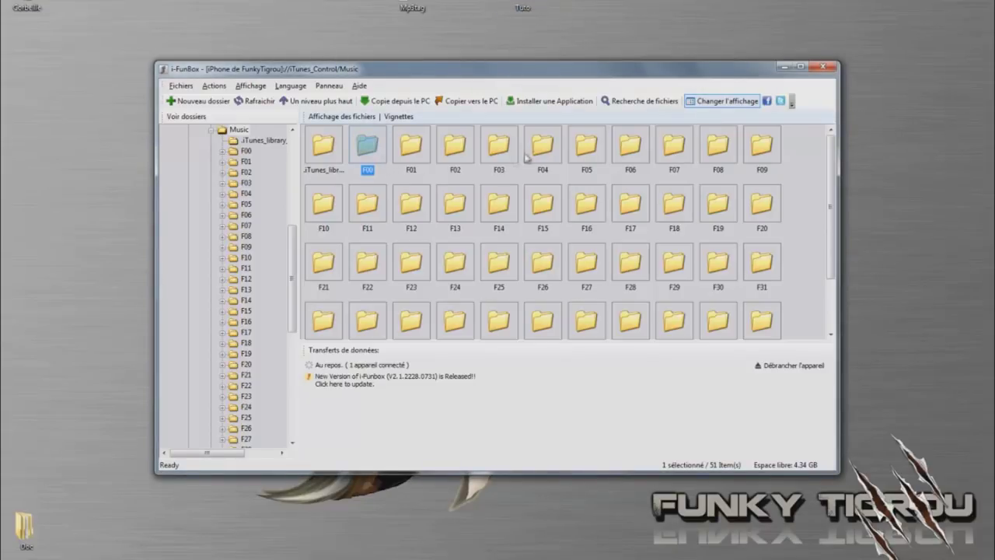
{"action": "left_click", "coordinate": [548, 152], "text": "shift"}
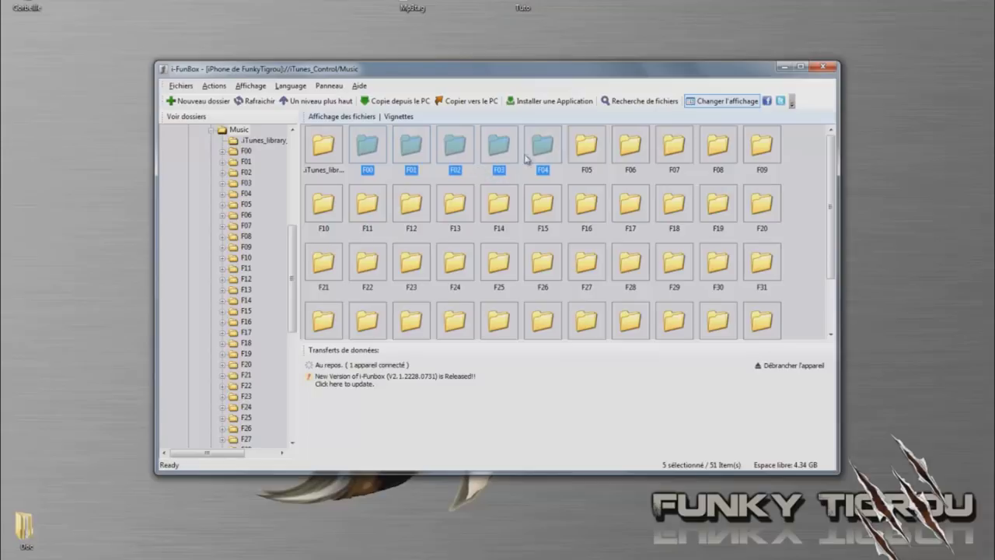
{"action": "left_click_drag", "start_coordinate": [448, 155], "coordinate": [523, 8]}
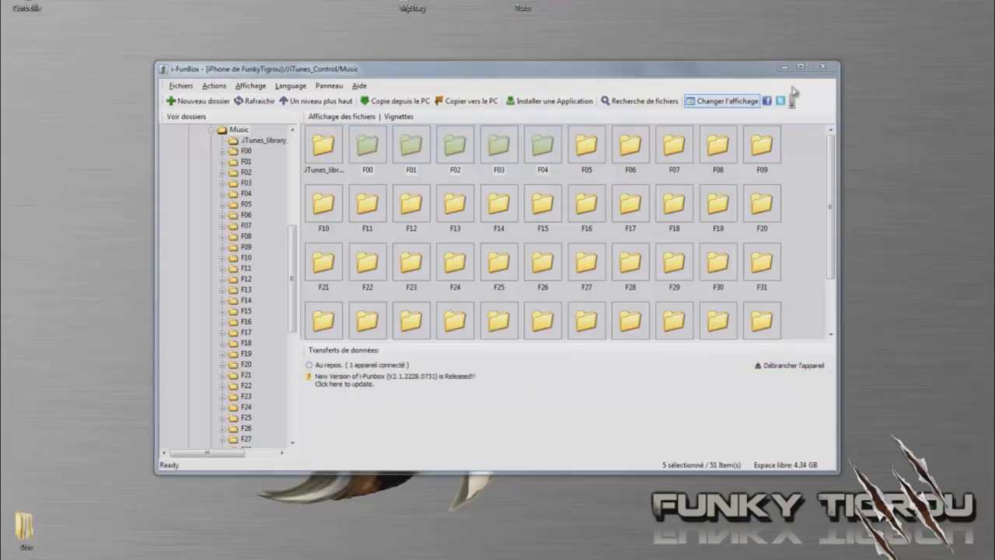
Minimise i-FunBox, then open F04 inside the Tuto desktop folder and examine the title, artist and album details of JITM.mp3
{"action": "left_click", "coordinate": [785, 68]}
{"action": "left_click_drag", "start_coordinate": [522, 4], "coordinate": [504, 113]}
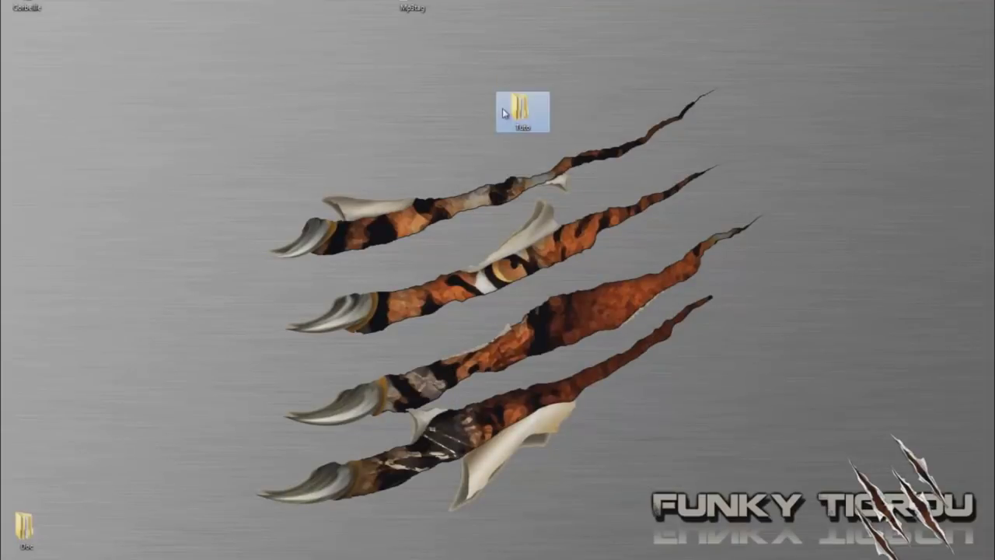
{"action": "double_click", "coordinate": [523, 118]}
{"action": "key", "text": "ctrl+a"}
{"action": "double_click", "coordinate": [346, 172]}
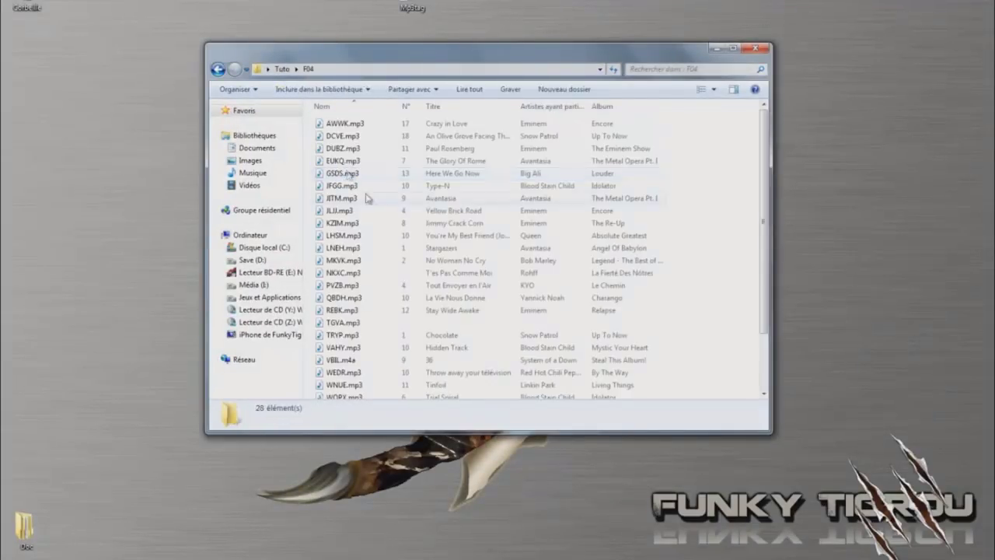
{"action": "left_click", "coordinate": [371, 199]}
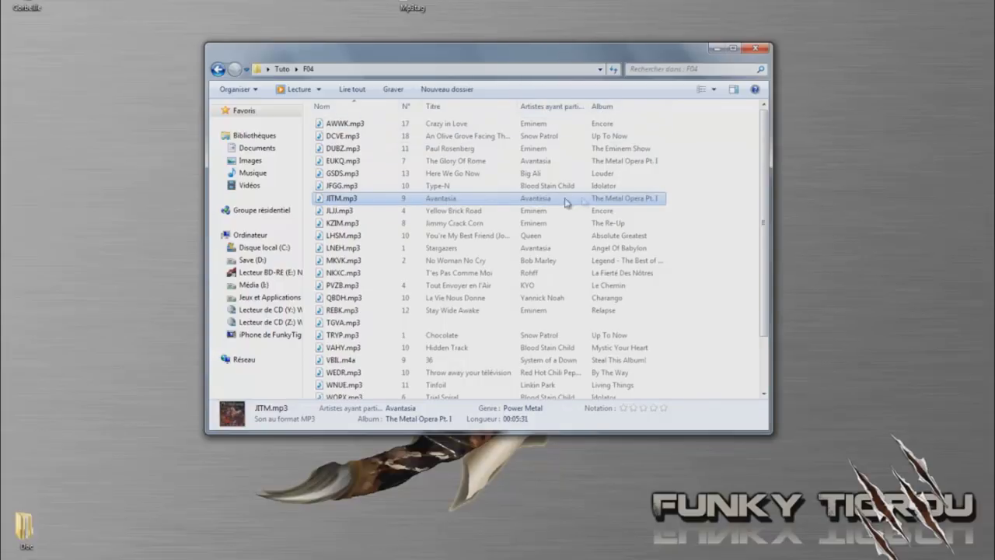
Play JITM.mp3 from the F04 folder briefly, then close the player
{"action": "double_click", "coordinate": [347, 201]}
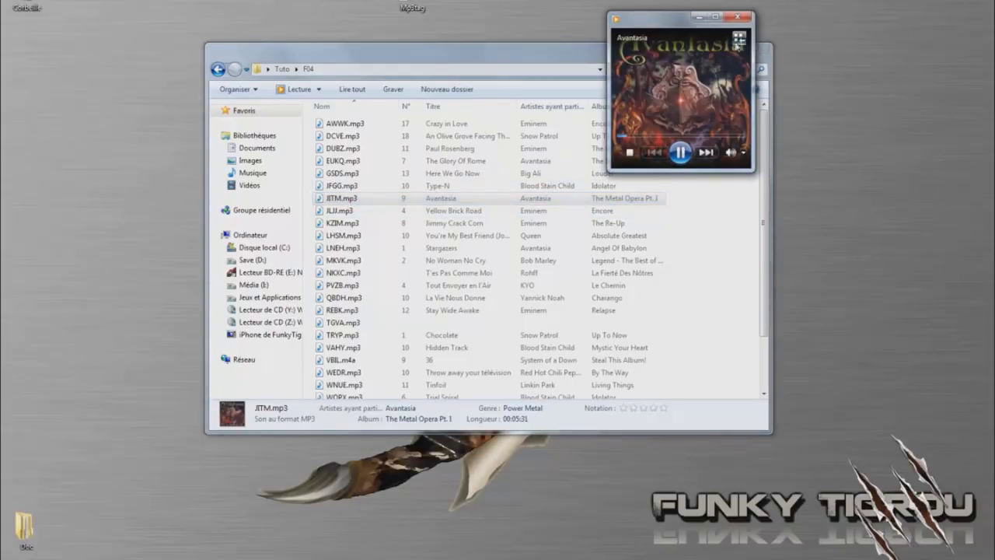
{"action": "left_click", "coordinate": [740, 21]}
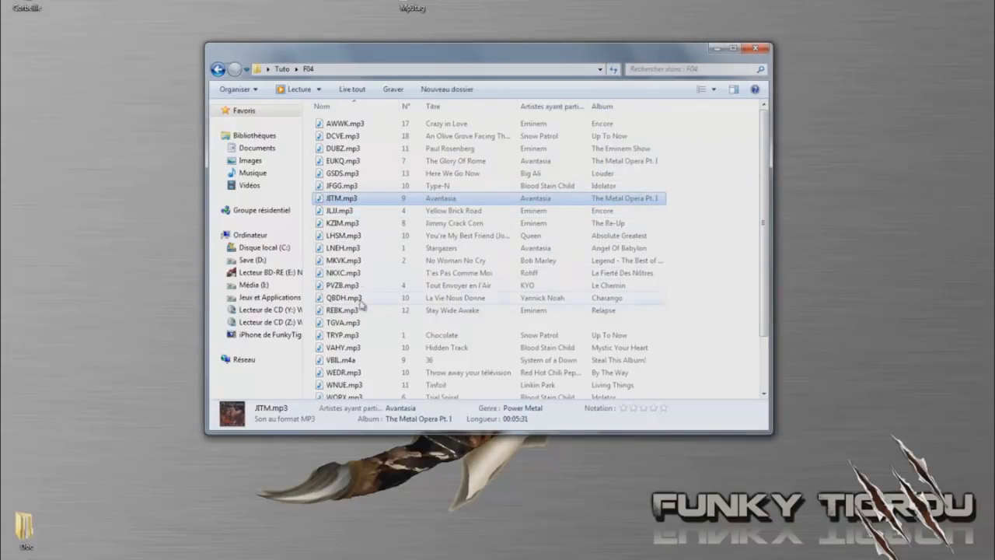
{"action": "left_click", "coordinate": [340, 210]}
{"action": "left_click", "coordinate": [341, 199]}
{"action": "left_click", "coordinate": [341, 199]}
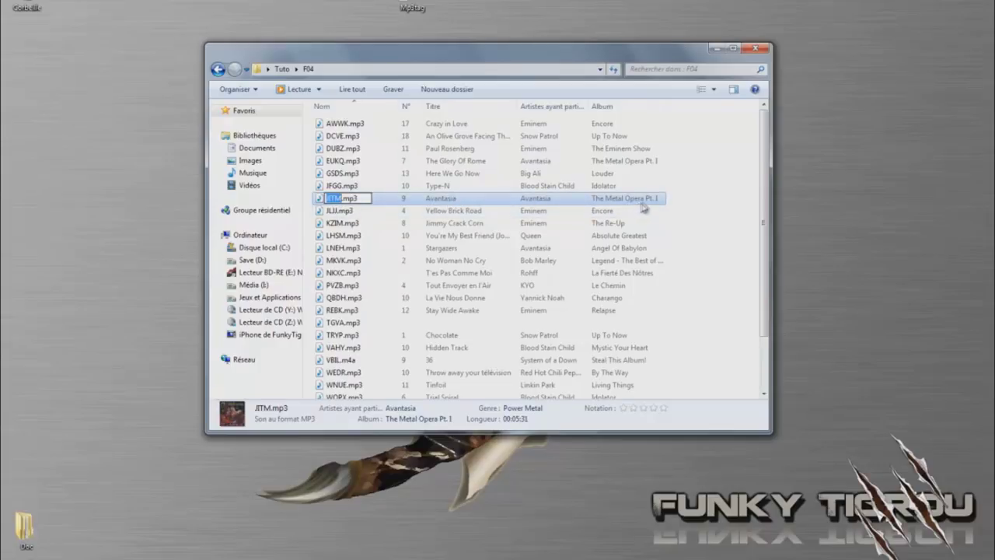
{"action": "left_click", "coordinate": [474, 204]}
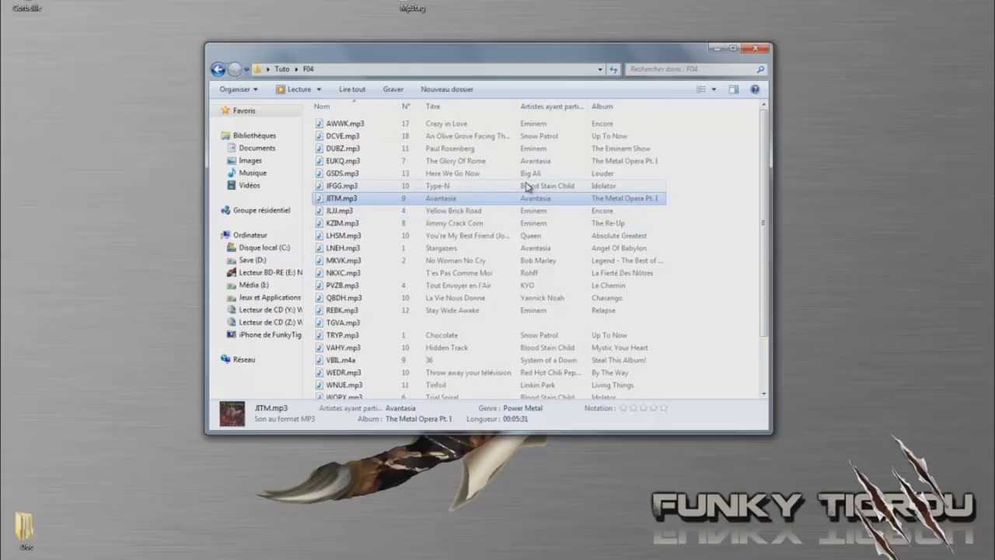
Close the F04 folder, switch to Mp3tag and load the desktop folder Tuto with its subfolders as the working directory
{"action": "left_click", "coordinate": [754, 49]}
{"action": "double_click", "coordinate": [412, 6]}
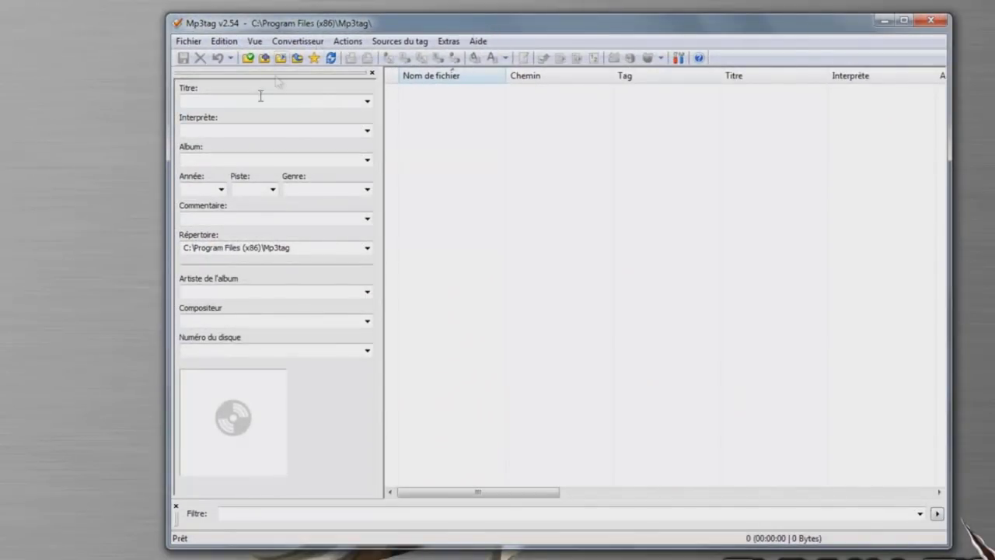
{"action": "left_click", "coordinate": [188, 43]}
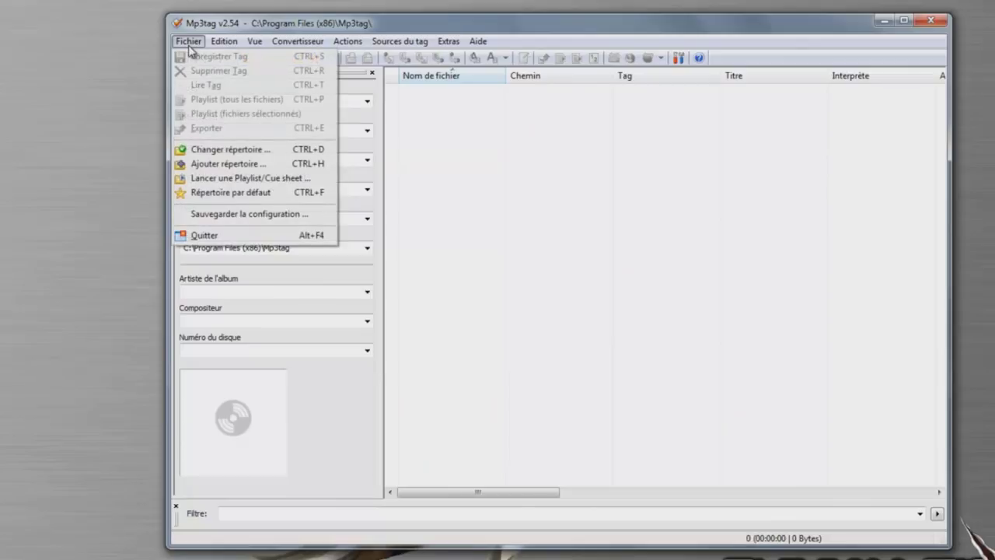
{"action": "left_click", "coordinate": [249, 151]}
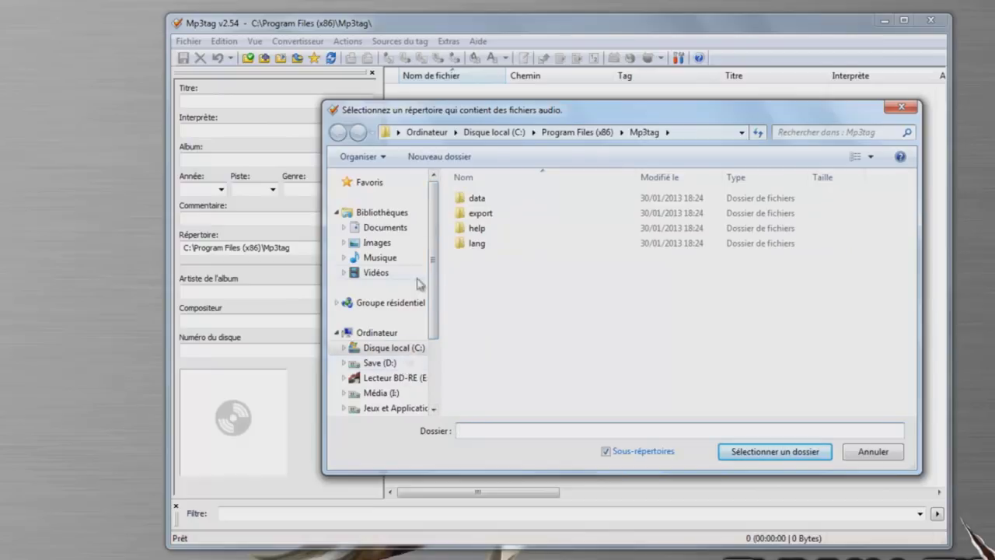
{"action": "left_click", "coordinate": [421, 133]}
{"action": "left_click", "coordinate": [398, 132]}
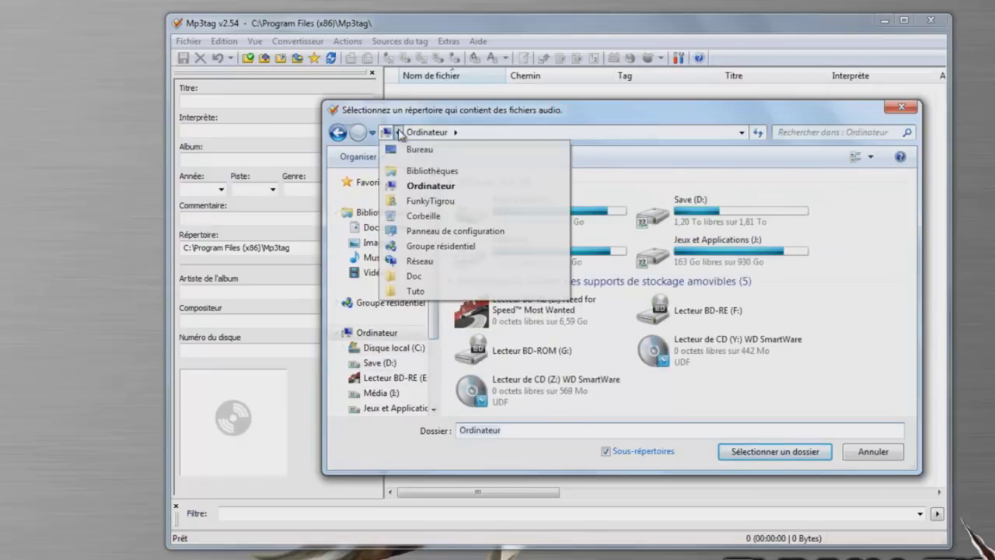
{"action": "left_click", "coordinate": [432, 155]}
{"action": "left_click", "coordinate": [509, 311]}
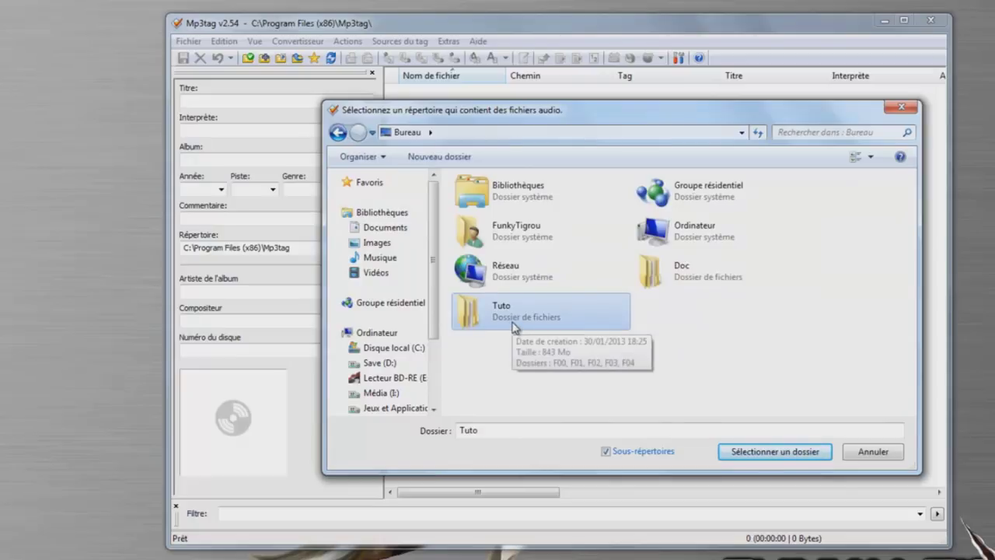
{"action": "left_click", "coordinate": [765, 453]}
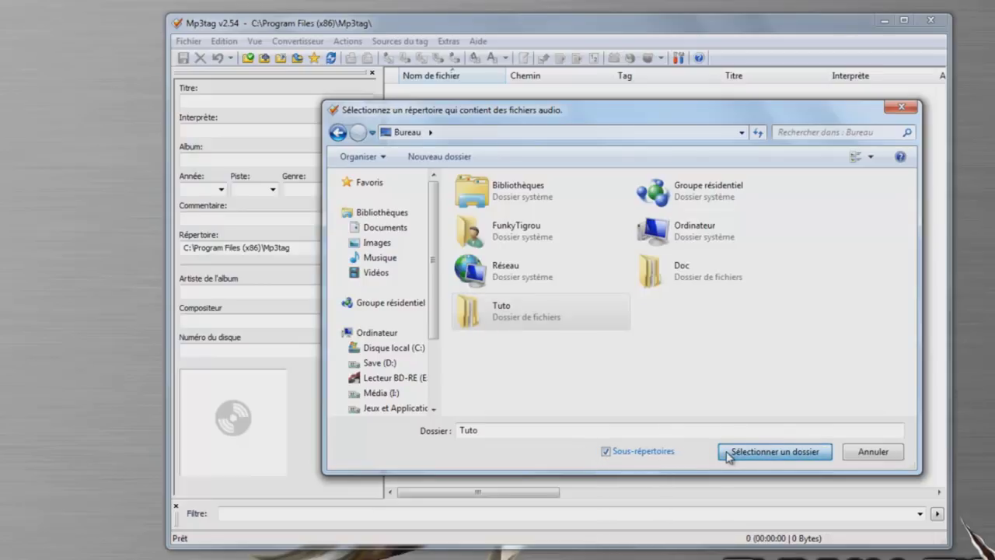
{"action": "left_click", "coordinate": [769, 452]}
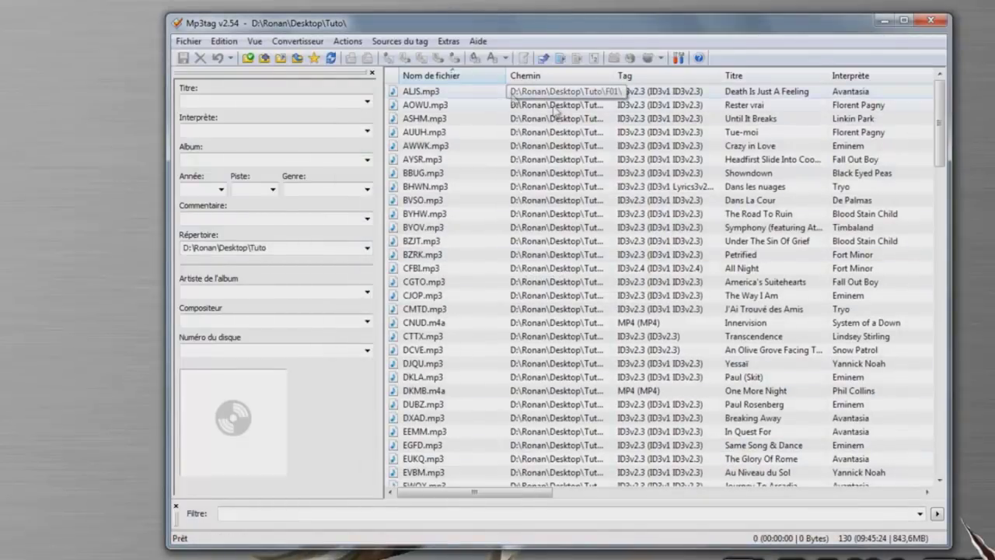
Select all the music files loaded from Tuto and start the Tag -> Nom de fichier conversion
{"action": "scroll", "coordinate": [557, 110], "scroll_direction": "down", "scroll_amount": 20}
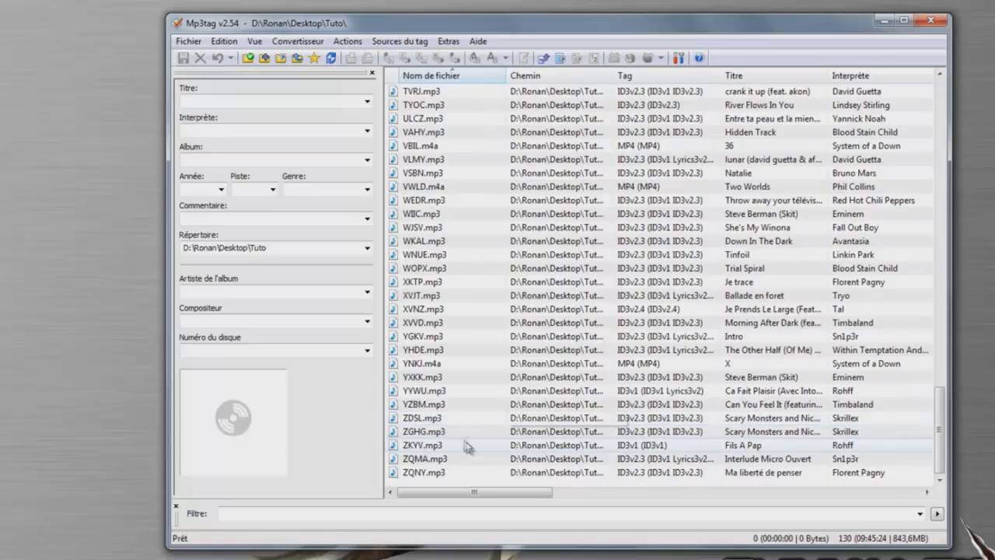
{"action": "scroll", "coordinate": [466, 445], "scroll_direction": "up", "scroll_amount": 20}
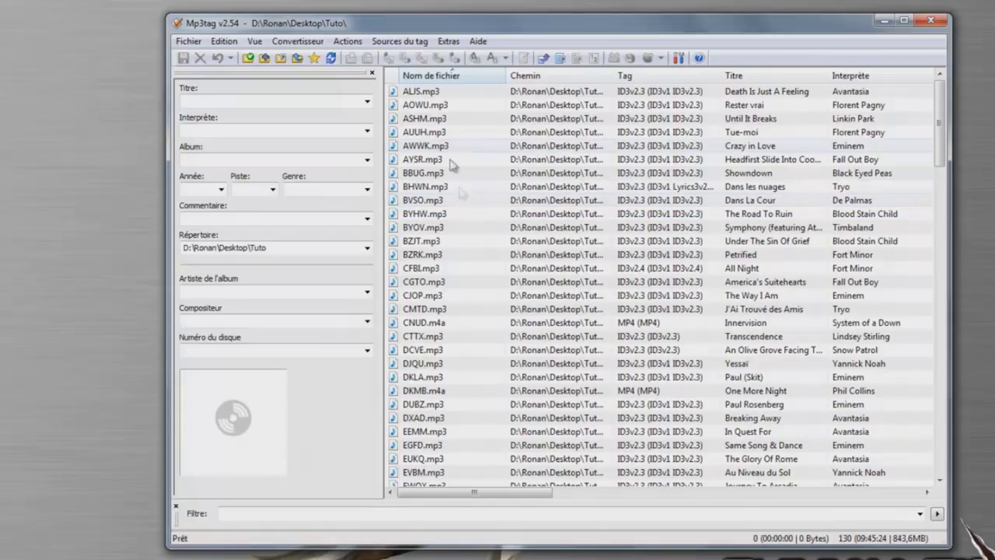
{"action": "left_click", "coordinate": [295, 43]}
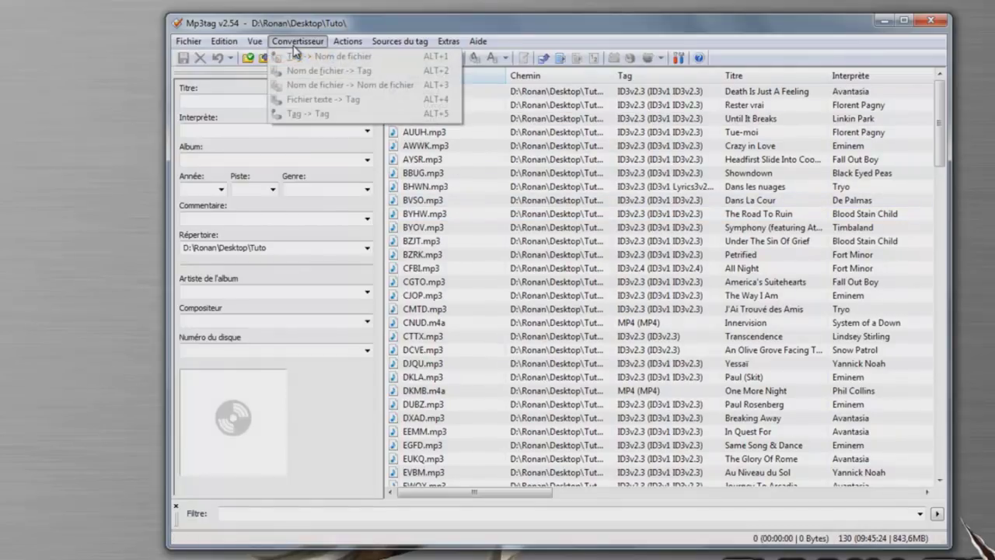
{"action": "left_click", "coordinate": [296, 44]}
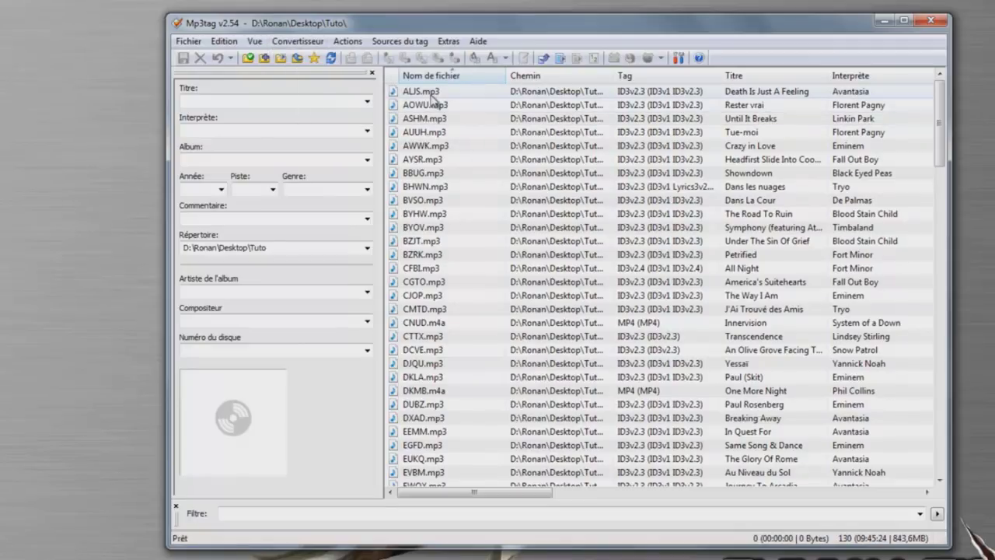
{"action": "key", "text": "ctrl+a"}
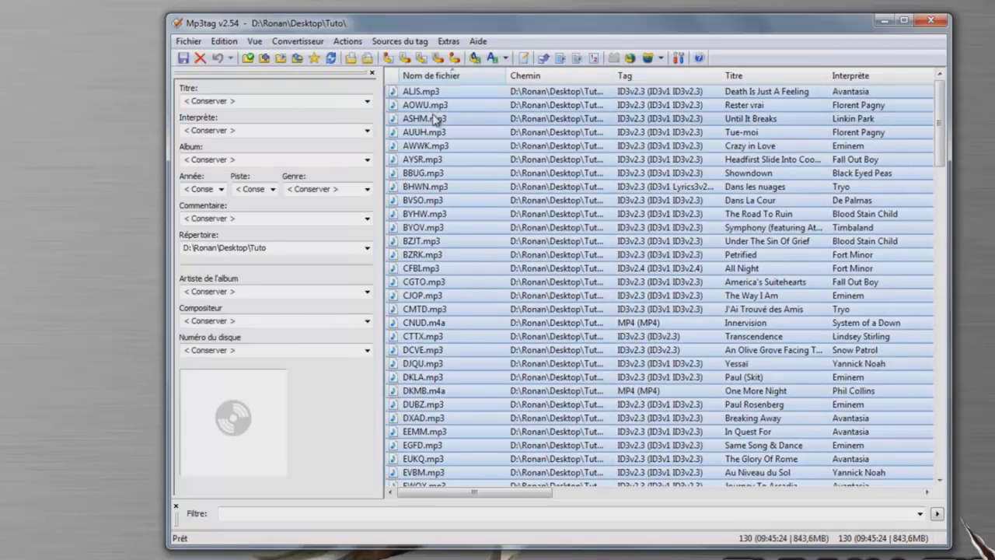
{"action": "left_click", "coordinate": [280, 45]}
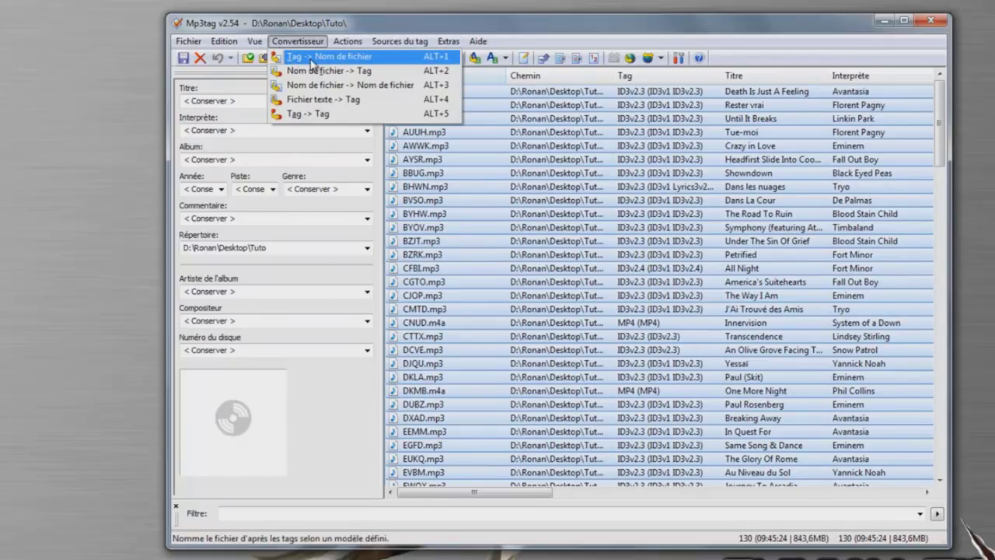
{"action": "left_click", "coordinate": [311, 58]}
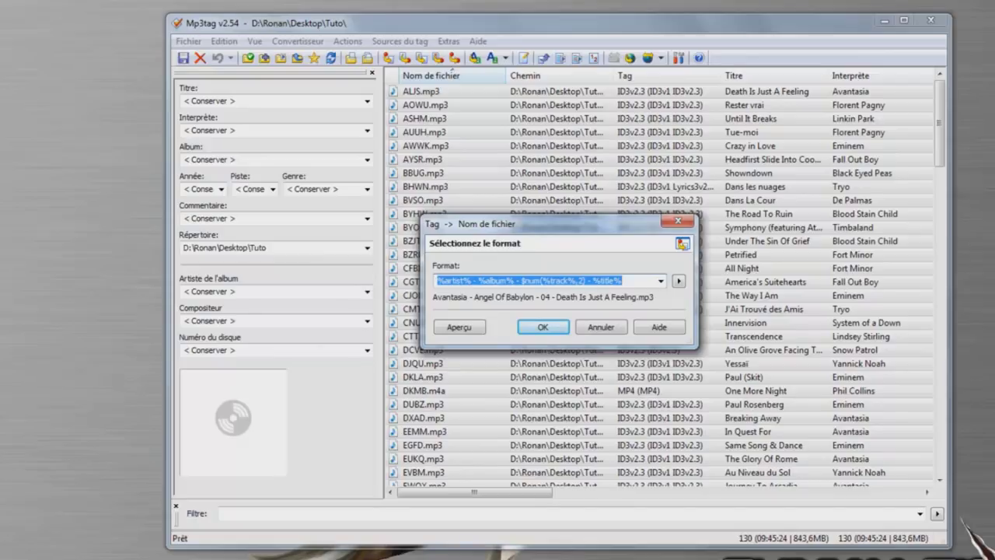
Copy the Mp3tag code from the Notepad notes and rename the selected files with the format %artist%\%album%\%title%
{"action": "key", "text": "alt+Tab"}
{"action": "left_click_drag", "start_coordinate": [49, 160], "coordinate": [185, 171]}
{"action": "key", "text": "ctrl+c"}
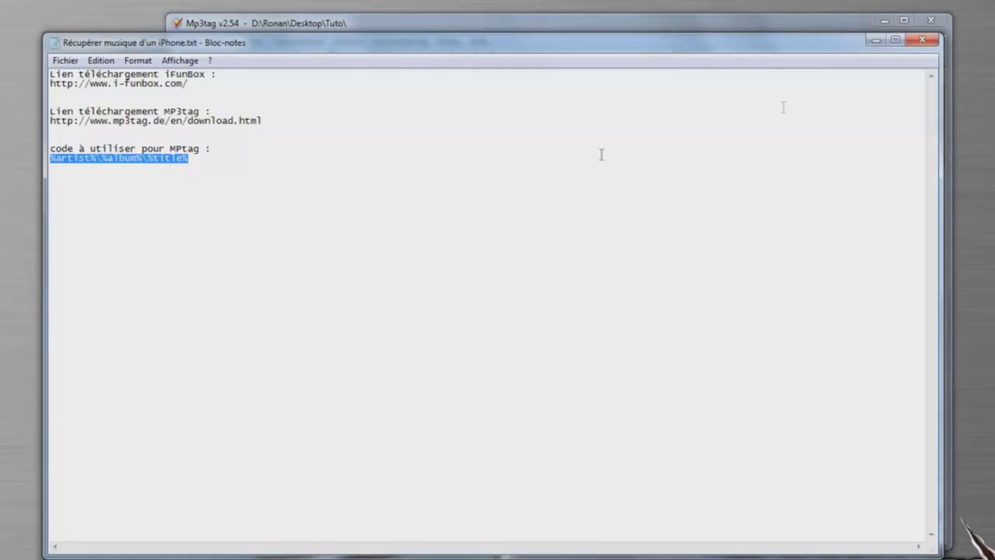
{"action": "left_click", "coordinate": [921, 42]}
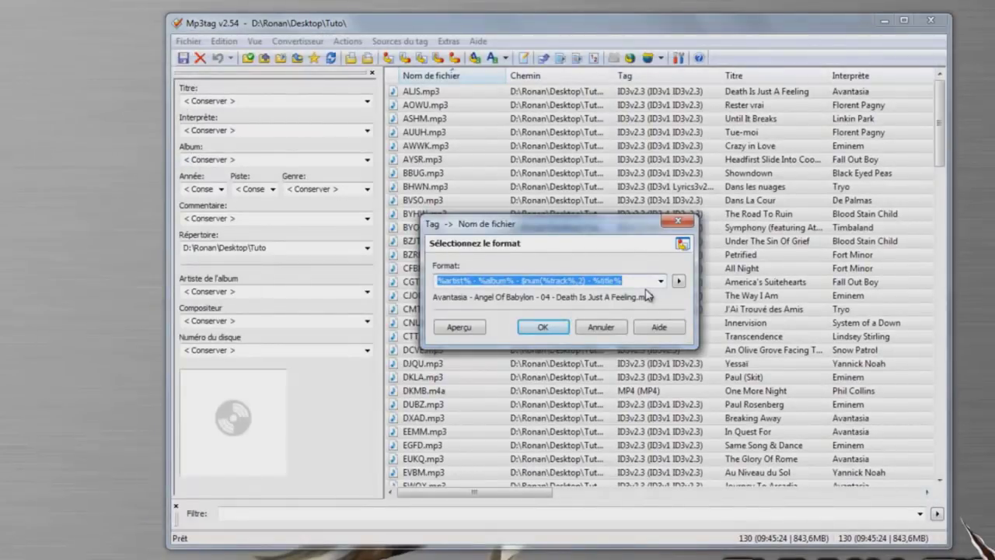
{"action": "key", "text": "ctrl+v"}
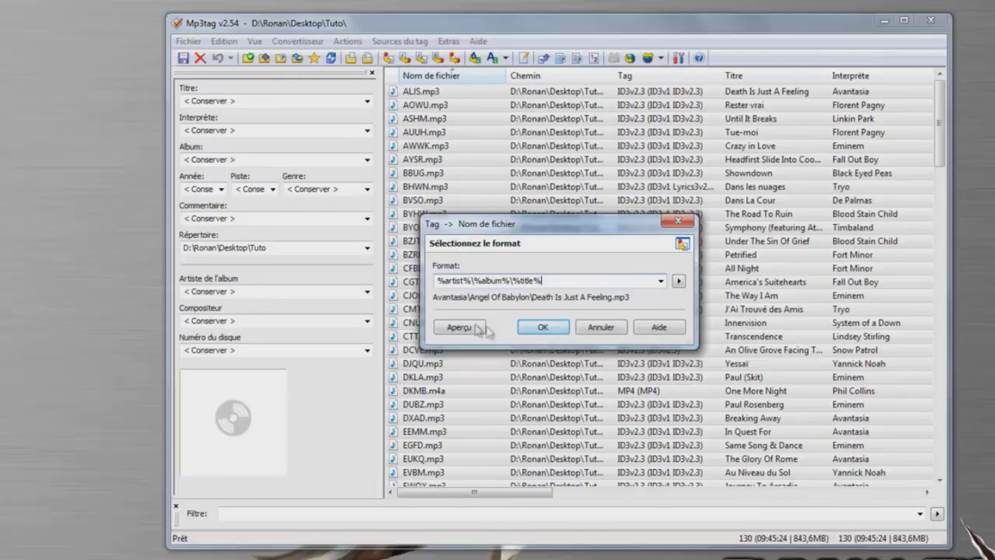
{"action": "left_click", "coordinate": [542, 328]}
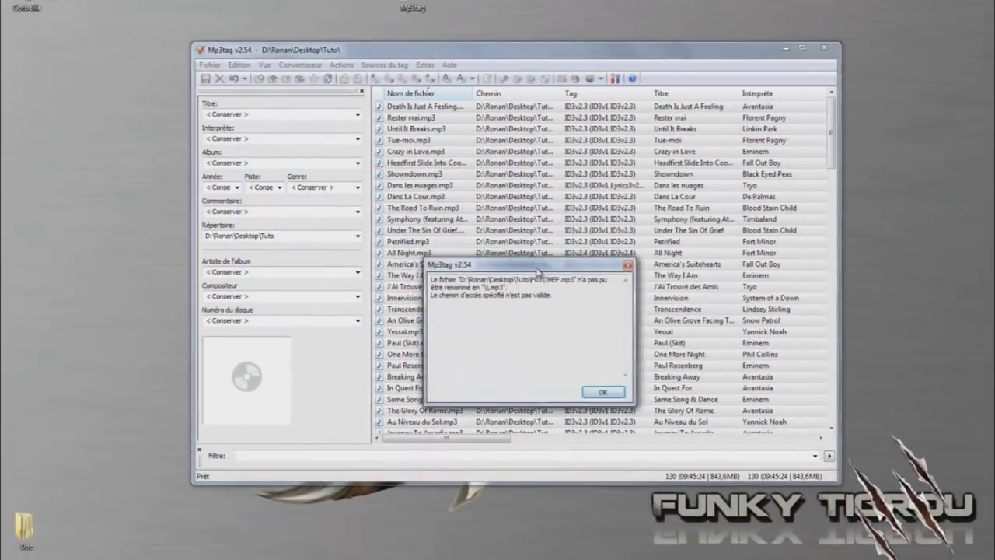
Read and dismiss the rename error for TMEF.mp3, then acknowledge the renaming summary
{"action": "key", "text": "Return"}
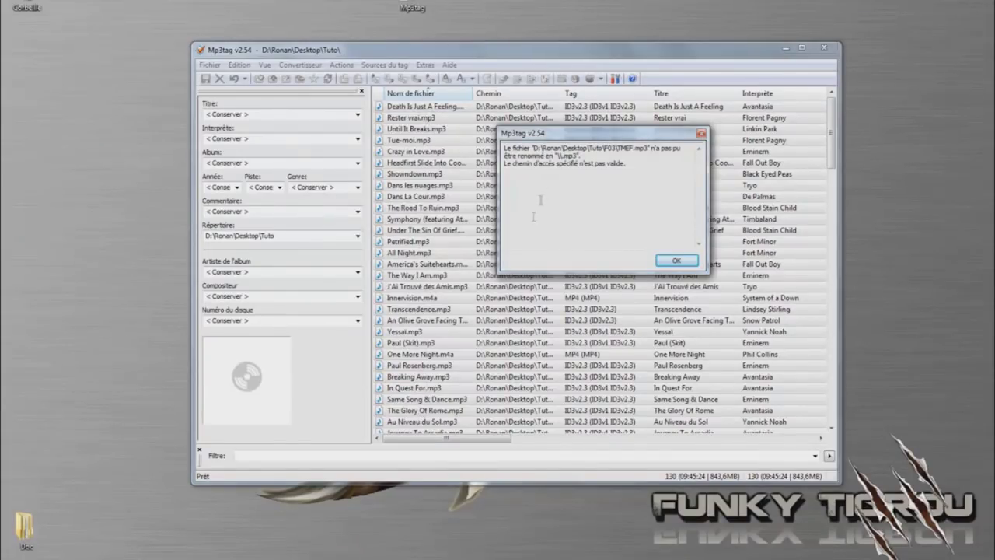
{"action": "left_click_drag", "start_coordinate": [641, 169], "coordinate": [505, 147]}
{"action": "left_click", "coordinate": [575, 175]}
{"action": "left_click", "coordinate": [676, 261]}
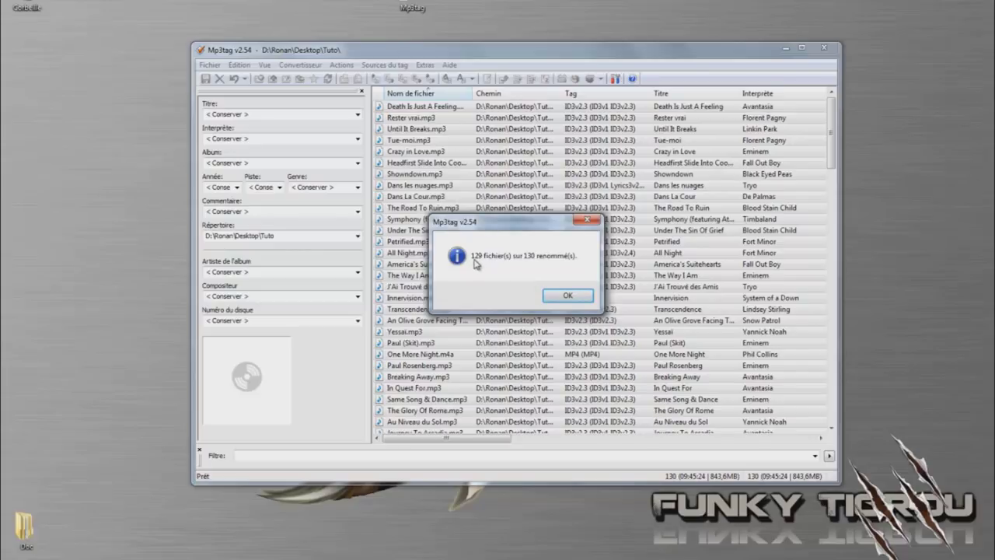
{"action": "left_click", "coordinate": [566, 296]}
Review the renamed files throughout the Mp3tag list, then close Mp3tag
{"action": "scroll", "coordinate": [575, 307], "scroll_direction": "down", "scroll_amount": 10}
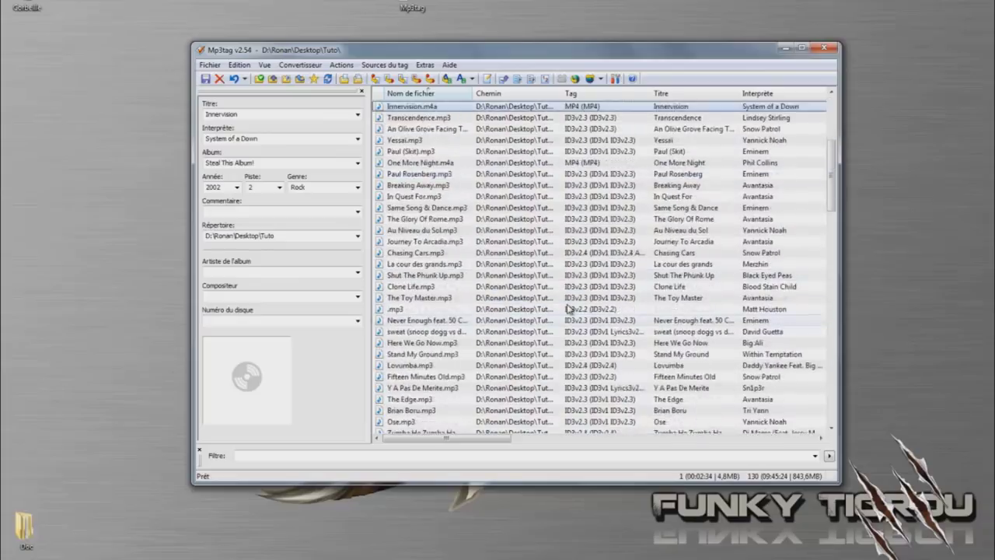
{"action": "scroll", "coordinate": [575, 307], "scroll_direction": "down", "scroll_amount": 10}
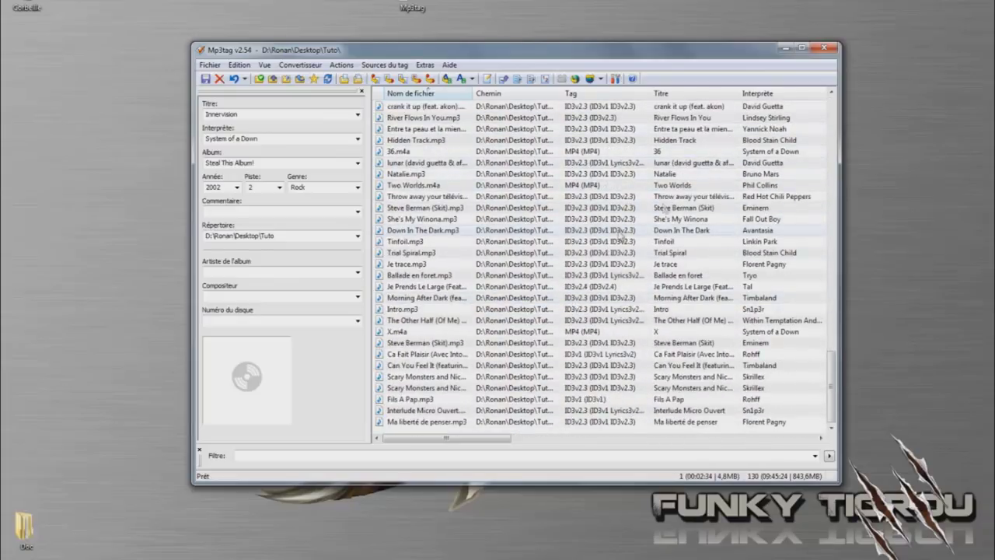
{"action": "left_click", "coordinate": [824, 49]}
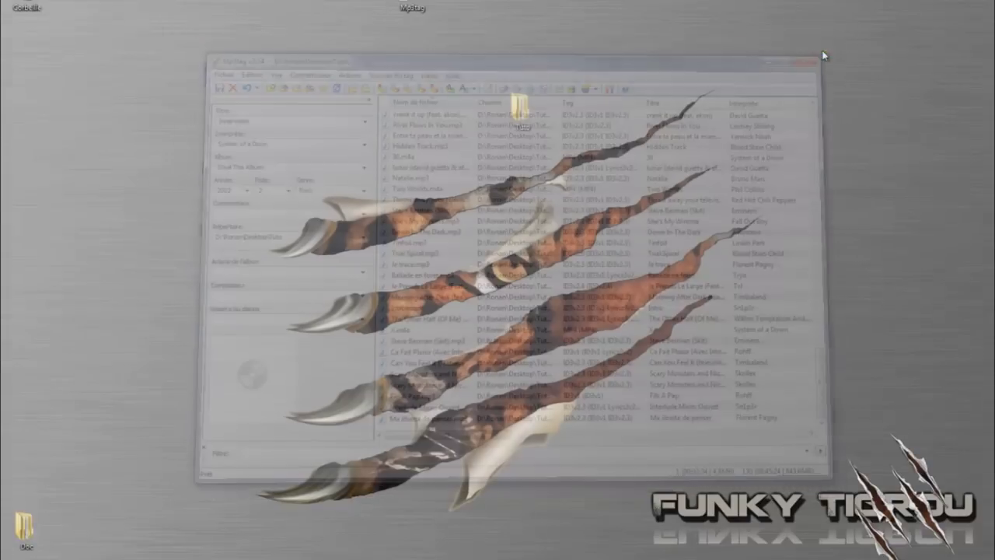
Open the Tuto desktop folder and check the contents of the original folders F04 through F00 one by one
{"action": "double_click", "coordinate": [516, 108]}
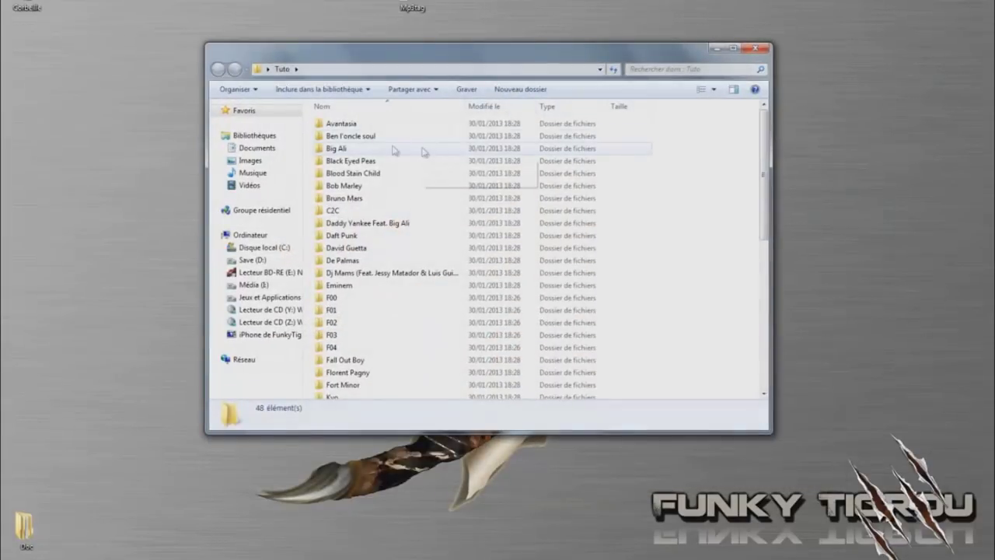
{"action": "left_click", "coordinate": [367, 126]}
{"action": "left_click", "coordinate": [359, 298]}
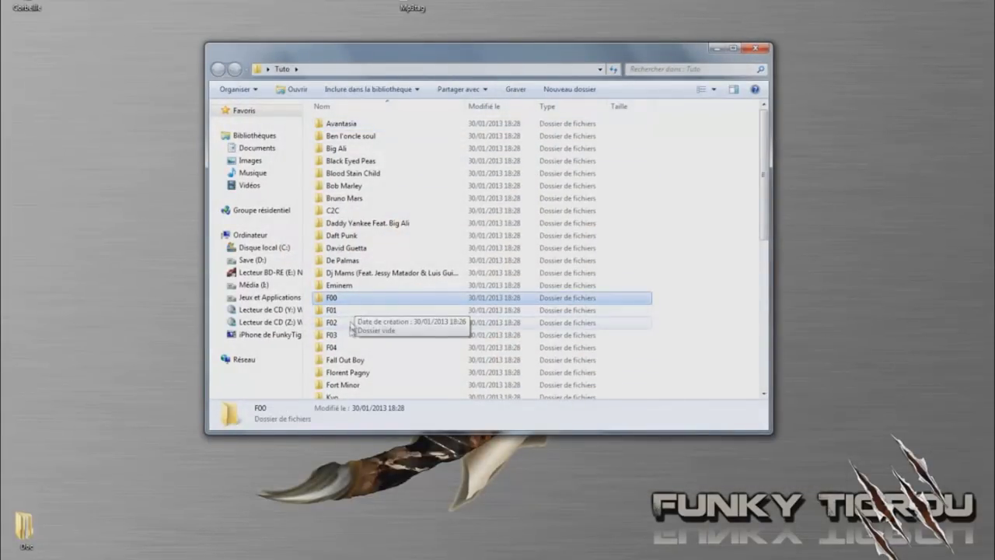
{"action": "double_click", "coordinate": [343, 348]}
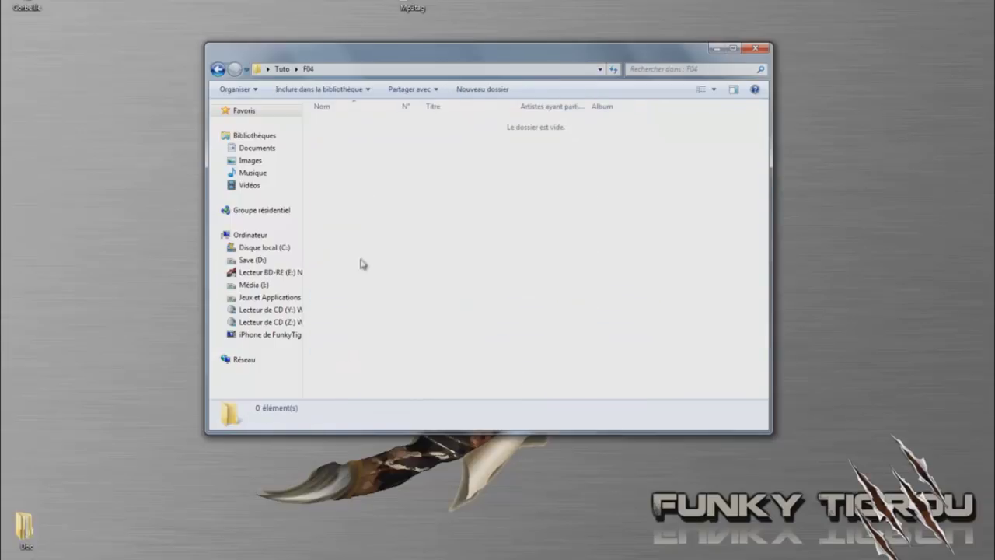
{"action": "key", "text": "BackSpace"}
{"action": "double_click", "coordinate": [347, 332]}
{"action": "key", "text": "BackSpace"}
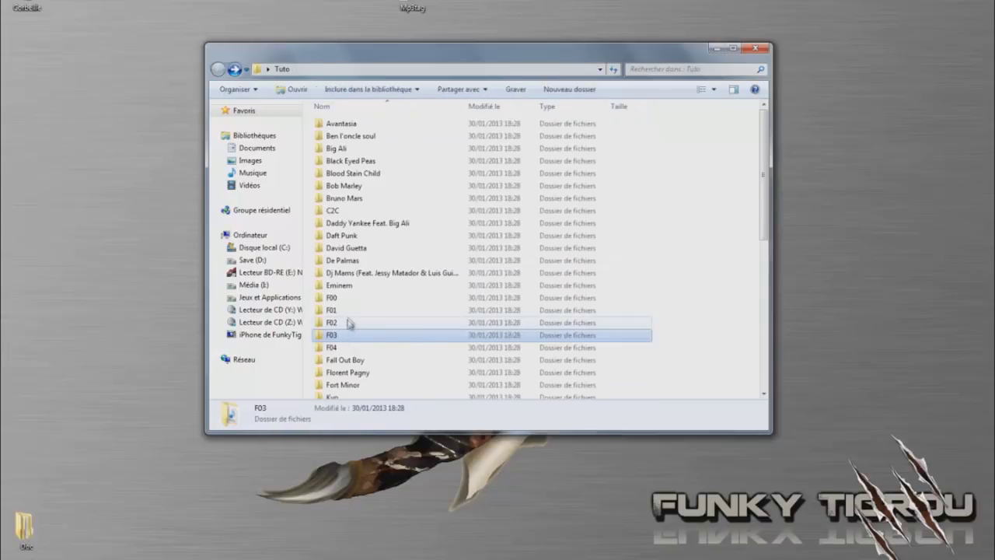
{"action": "double_click", "coordinate": [347, 323]}
{"action": "key", "text": "BackSpace"}
{"action": "double_click", "coordinate": [350, 311]}
{"action": "key", "text": "BackSpace"}
{"action": "double_click", "coordinate": [351, 299]}
{"action": "key", "text": "BackSpace"}
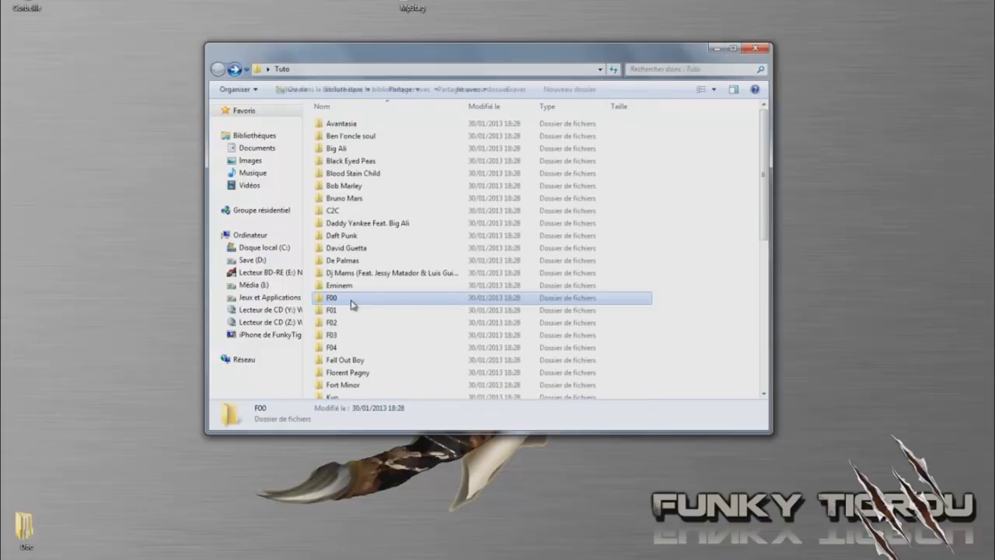
Reopen F03 to inspect the details of TMEF.mp3, then return to the Tuto folder
{"action": "double_click", "coordinate": [349, 336]}
{"action": "left_click", "coordinate": [347, 126]}
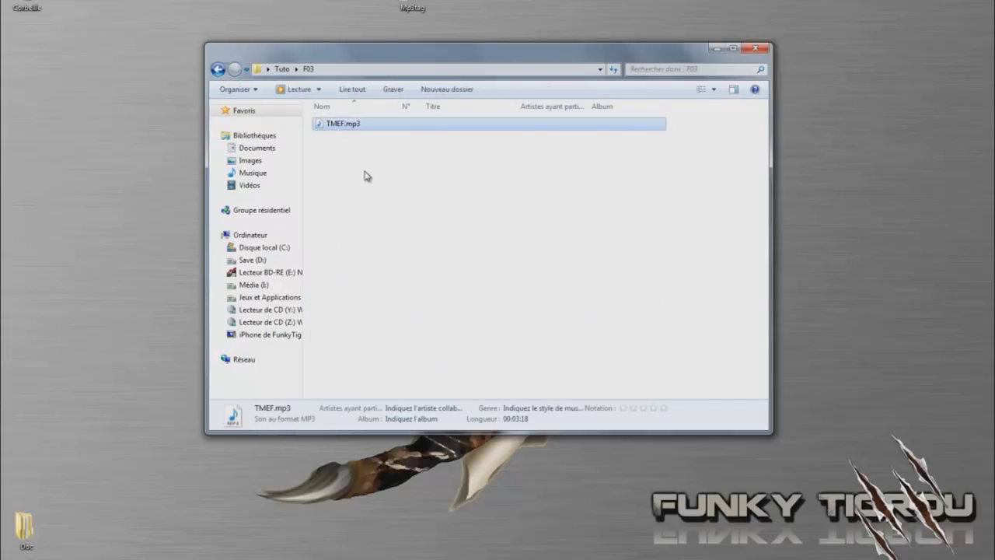
{"action": "key", "text": "BackSpace"}
Open the Daft Punk artist folder inside Tuto to examine its album folders
{"action": "left_click", "coordinate": [371, 127]}
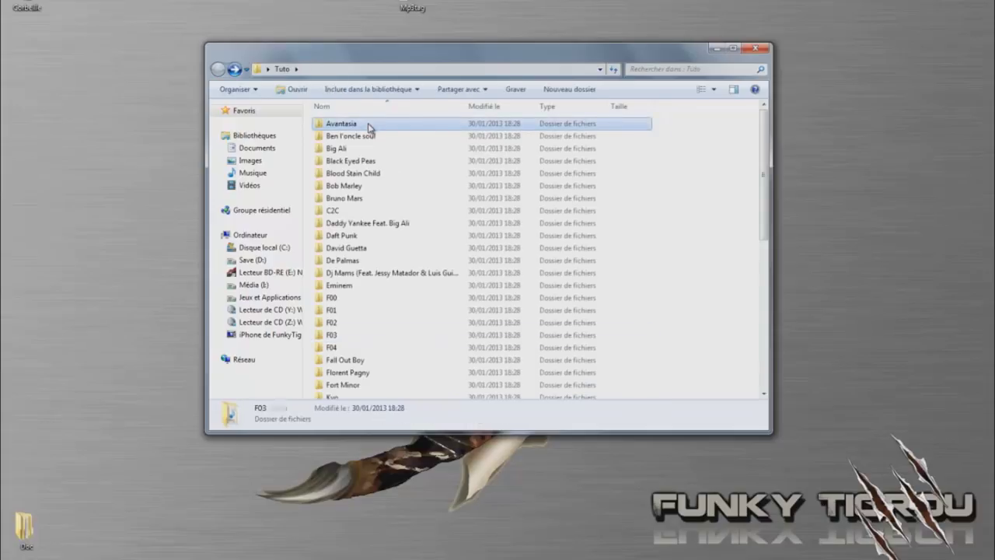
{"action": "left_click", "coordinate": [362, 285]}
{"action": "double_click", "coordinate": [362, 237]}
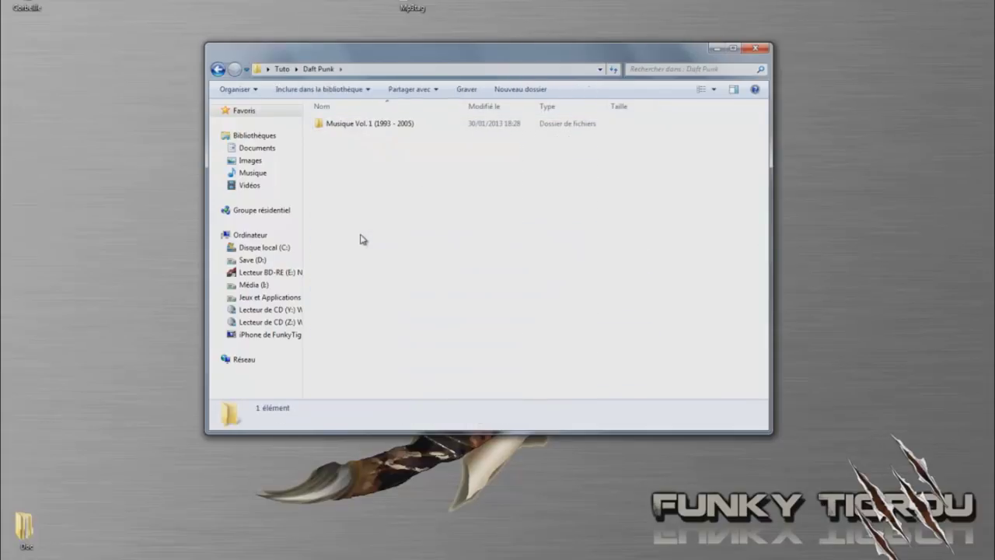
Leave the Daft Punk folder, inspect the Down the Road album inside the C2C artist folder, and return to Tuto
{"action": "left_click", "coordinate": [342, 126]}
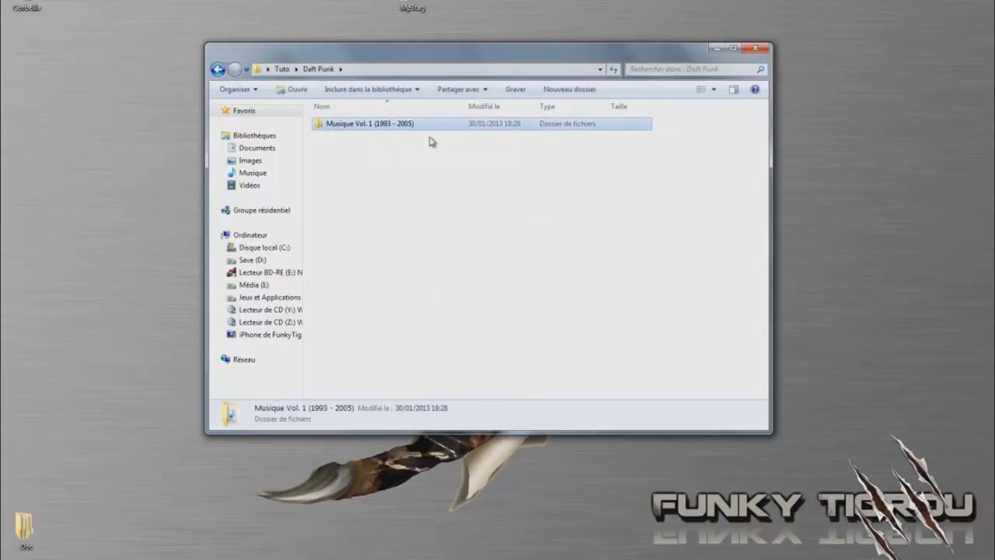
{"action": "left_click", "coordinate": [218, 70]}
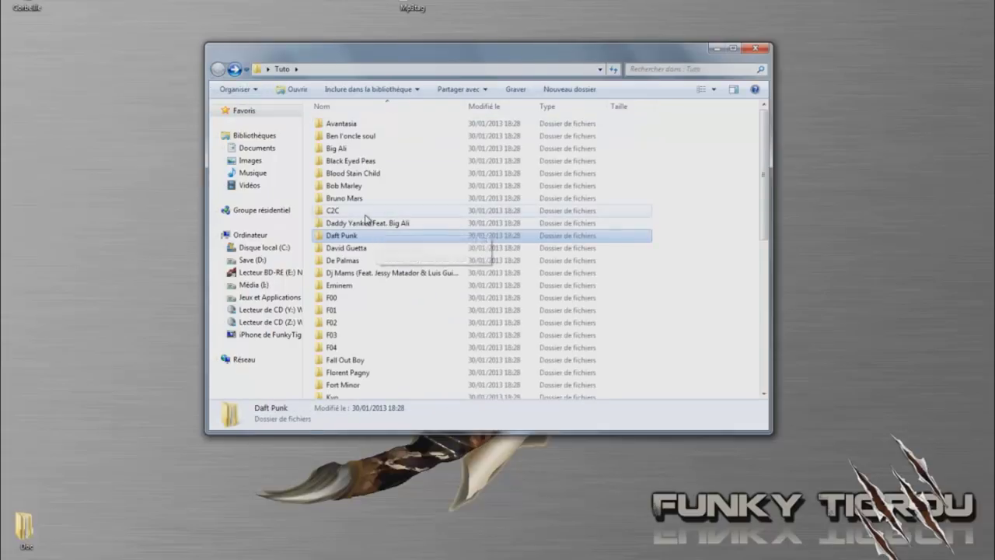
{"action": "double_click", "coordinate": [335, 211]}
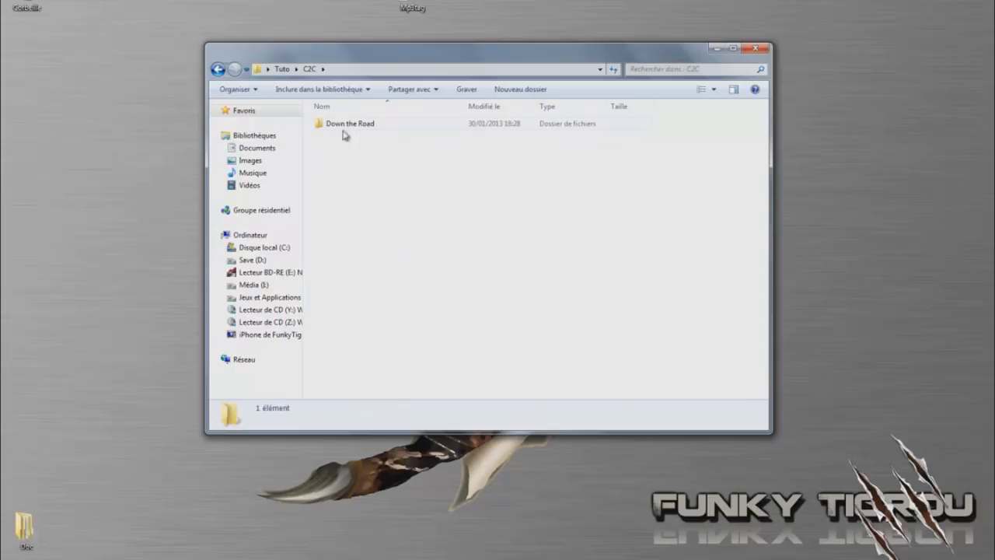
{"action": "left_click", "coordinate": [343, 129]}
{"action": "double_click", "coordinate": [357, 126]}
{"action": "left_click", "coordinate": [218, 70]}
{"action": "left_click", "coordinate": [218, 70]}
Review the remaining artist folders in Tuto, including the contents of Sn1p3r, and close the folder window
{"action": "left_click", "coordinate": [346, 161]}
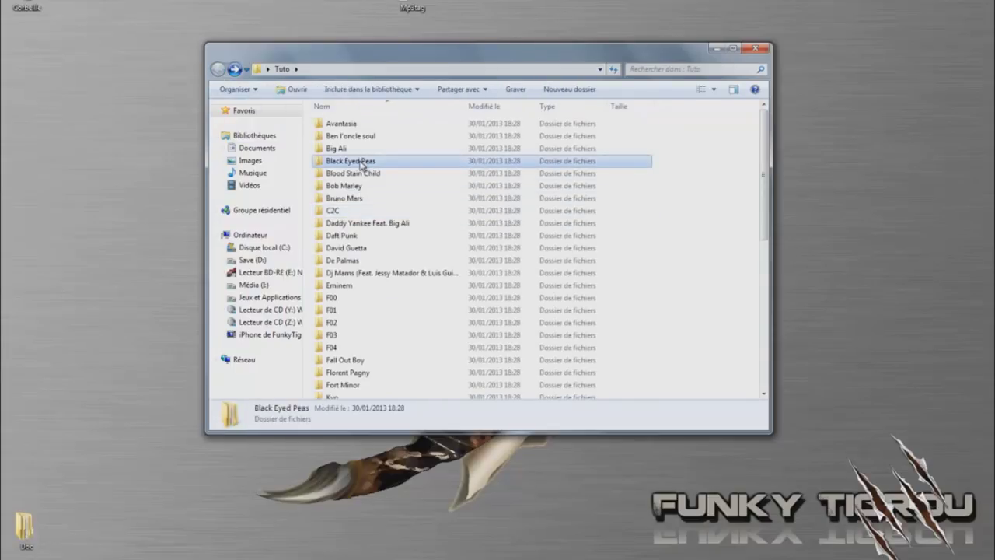
{"action": "scroll", "coordinate": [402, 330], "scroll_direction": "down", "scroll_amount": 6}
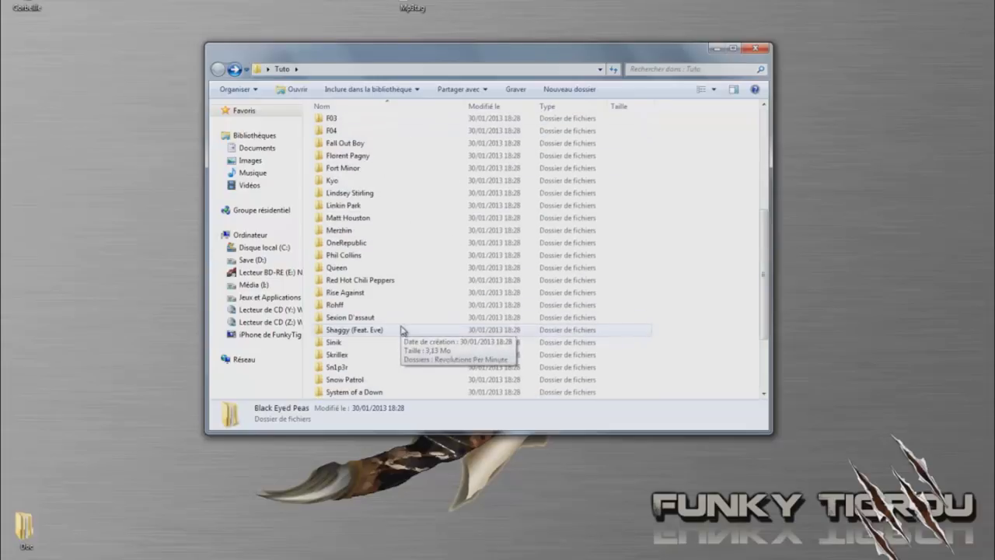
{"action": "double_click", "coordinate": [388, 367]}
{"action": "left_click", "coordinate": [223, 70]}
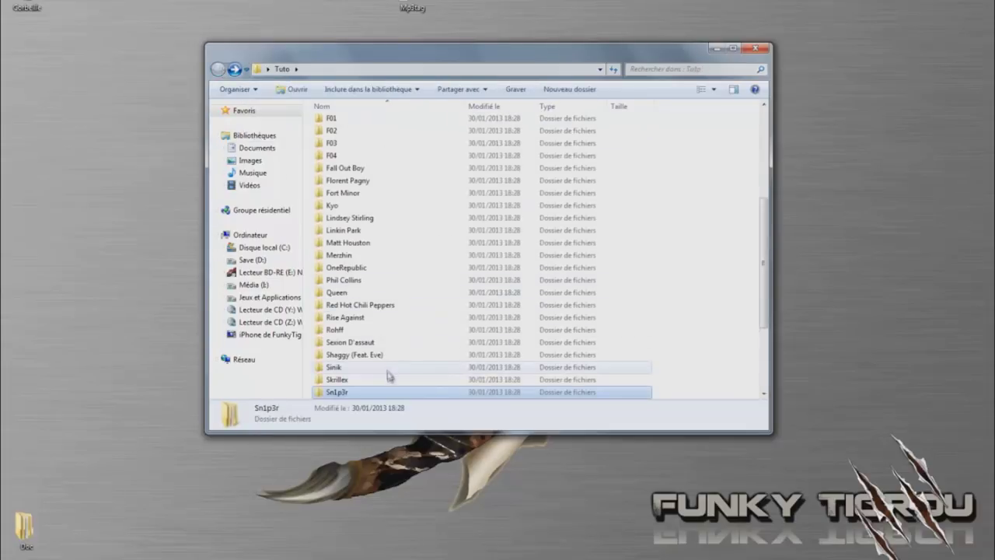
{"action": "scroll", "coordinate": [389, 371], "scroll_direction": "down", "scroll_amount": 3}
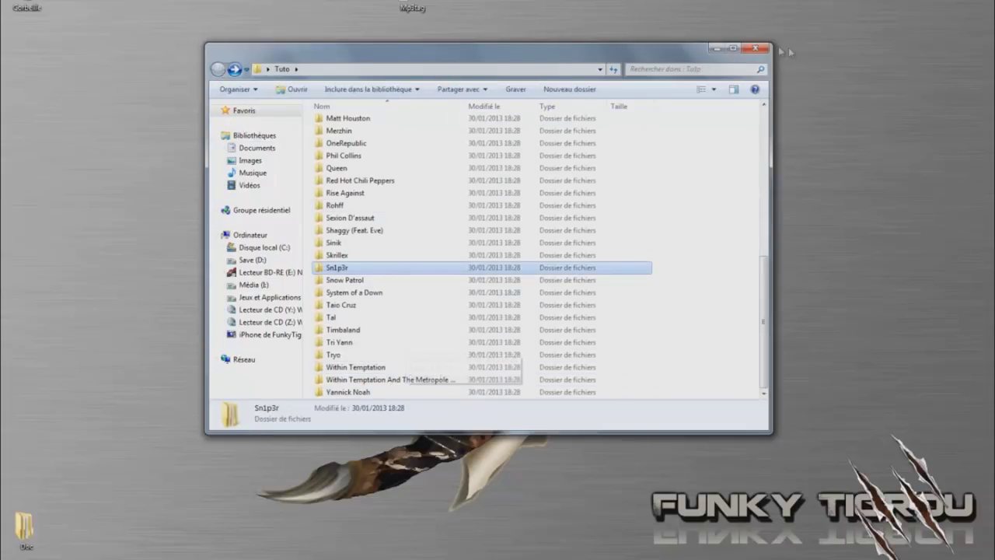
{"action": "left_click", "coordinate": [755, 49]}
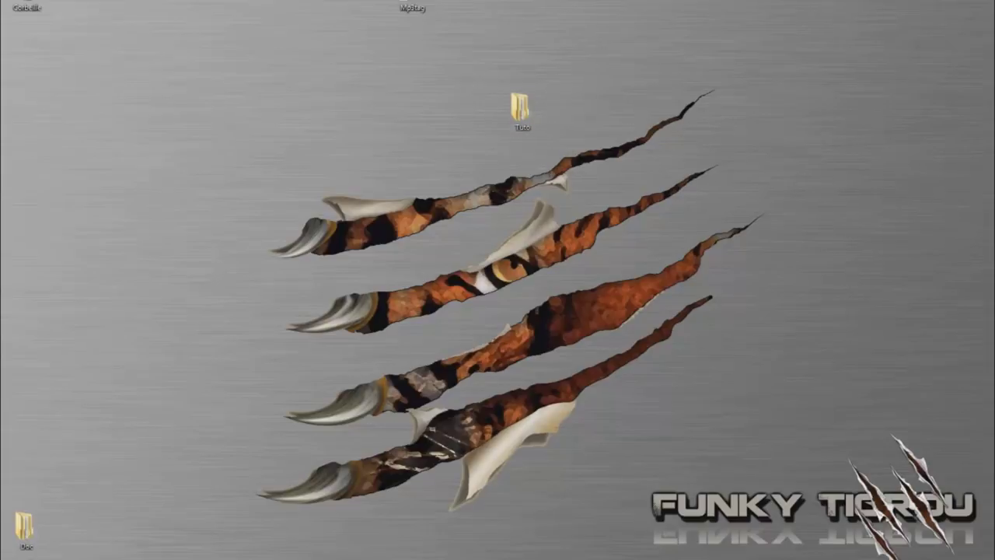
Switch to i-FunBox, collapse the iPhone's Music and Raw File System folders, view the device's top-level categories, and close the program
{"action": "left_click", "coordinate": [233, 554]}
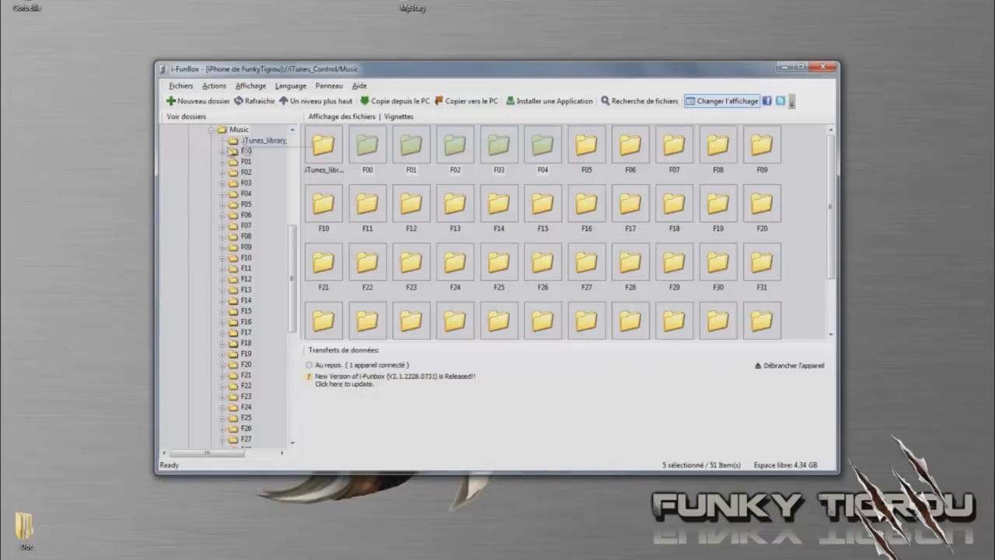
{"action": "left_click", "coordinate": [210, 130]}
{"action": "left_click", "coordinate": [190, 194]}
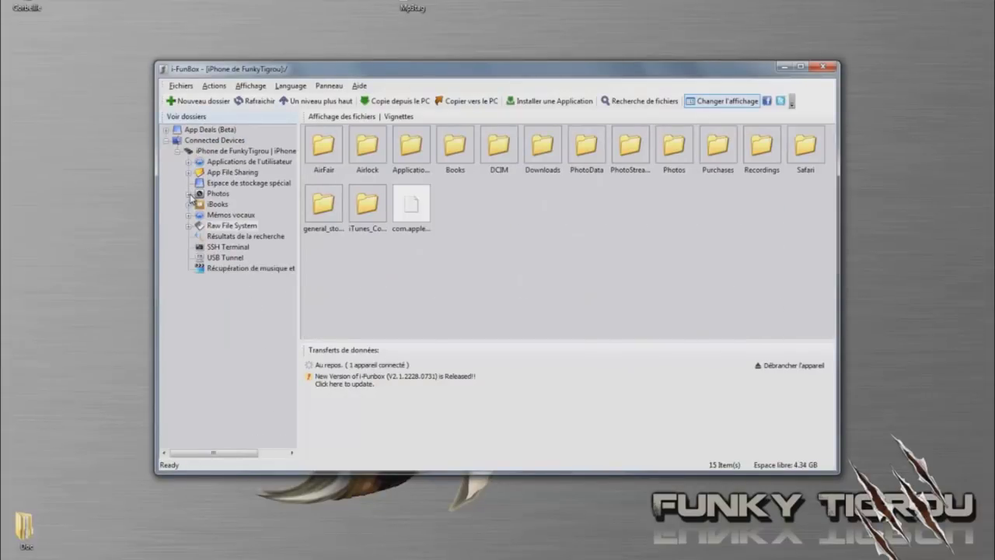
{"action": "left_click", "coordinate": [244, 150]}
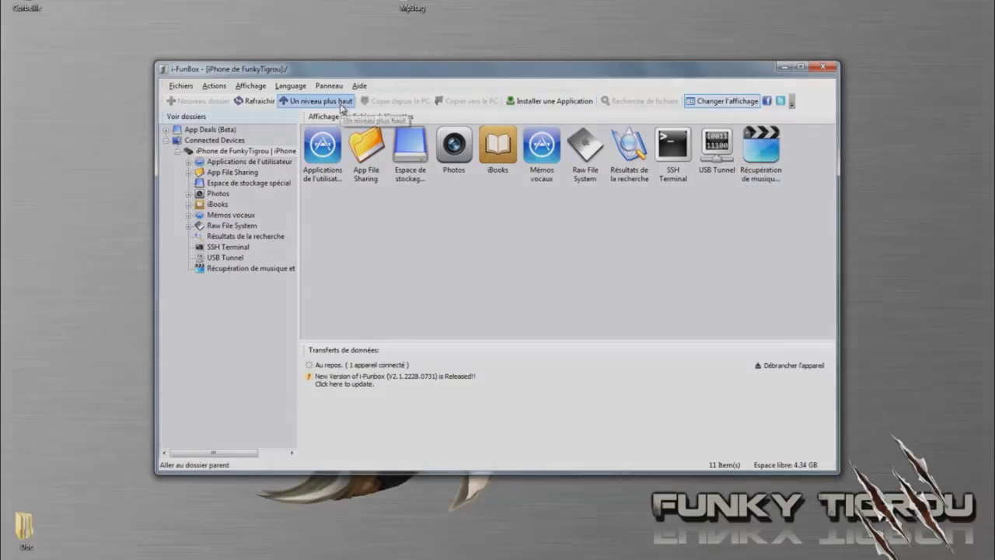
{"action": "left_click", "coordinate": [822, 67]}
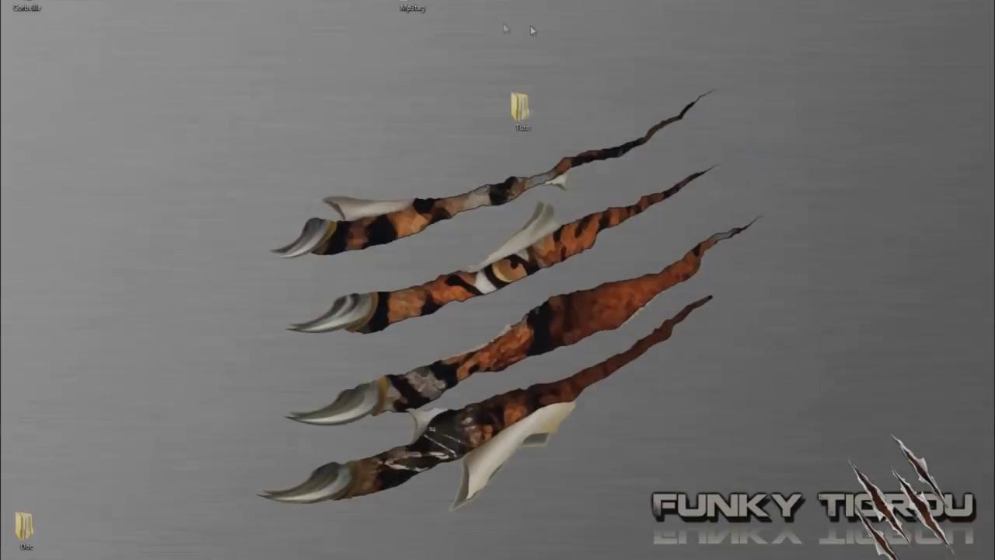